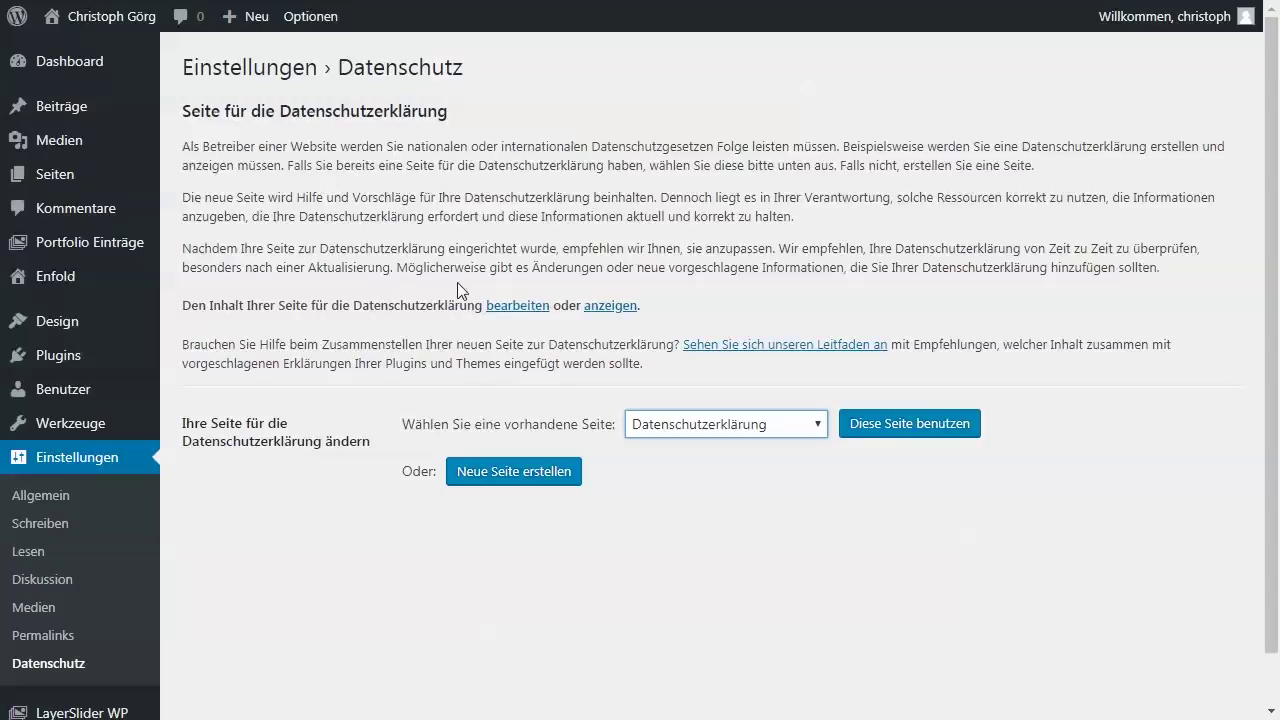
- Save Datenschutzerklärung as the privacy policy page with 'Diese Seite benutzen'
click(944, 424)
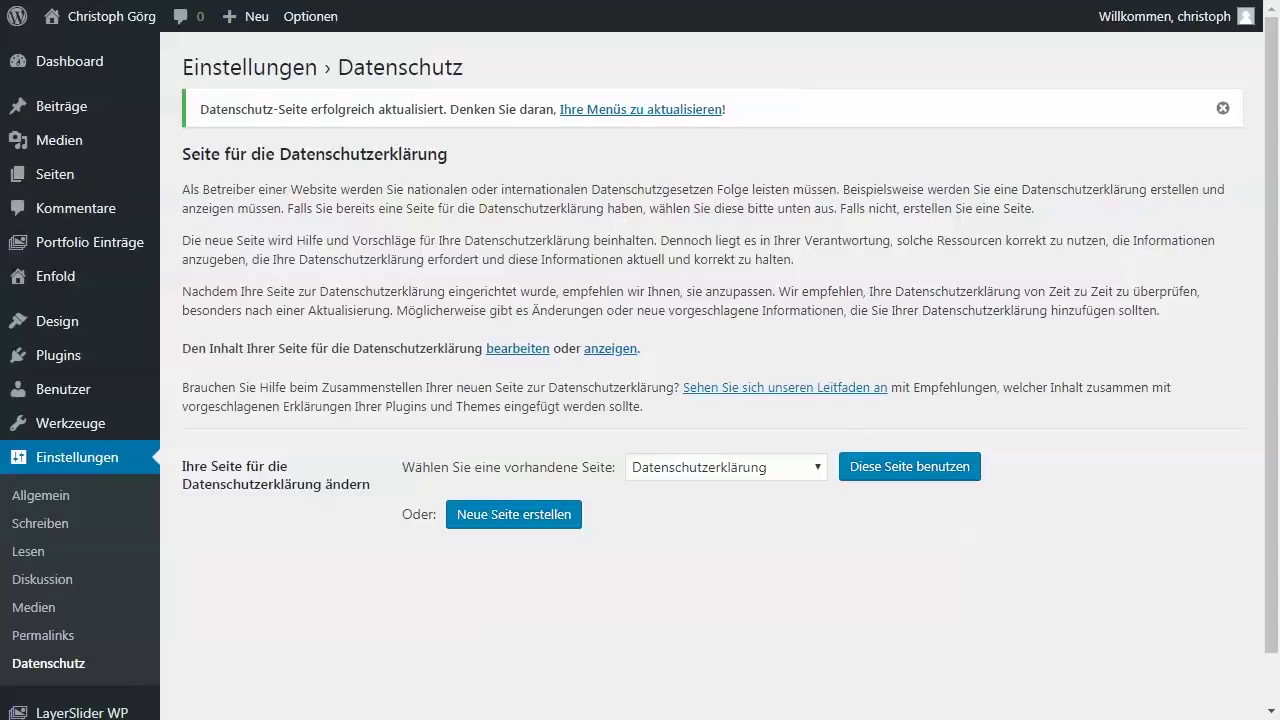
mouse_move(340, 715)
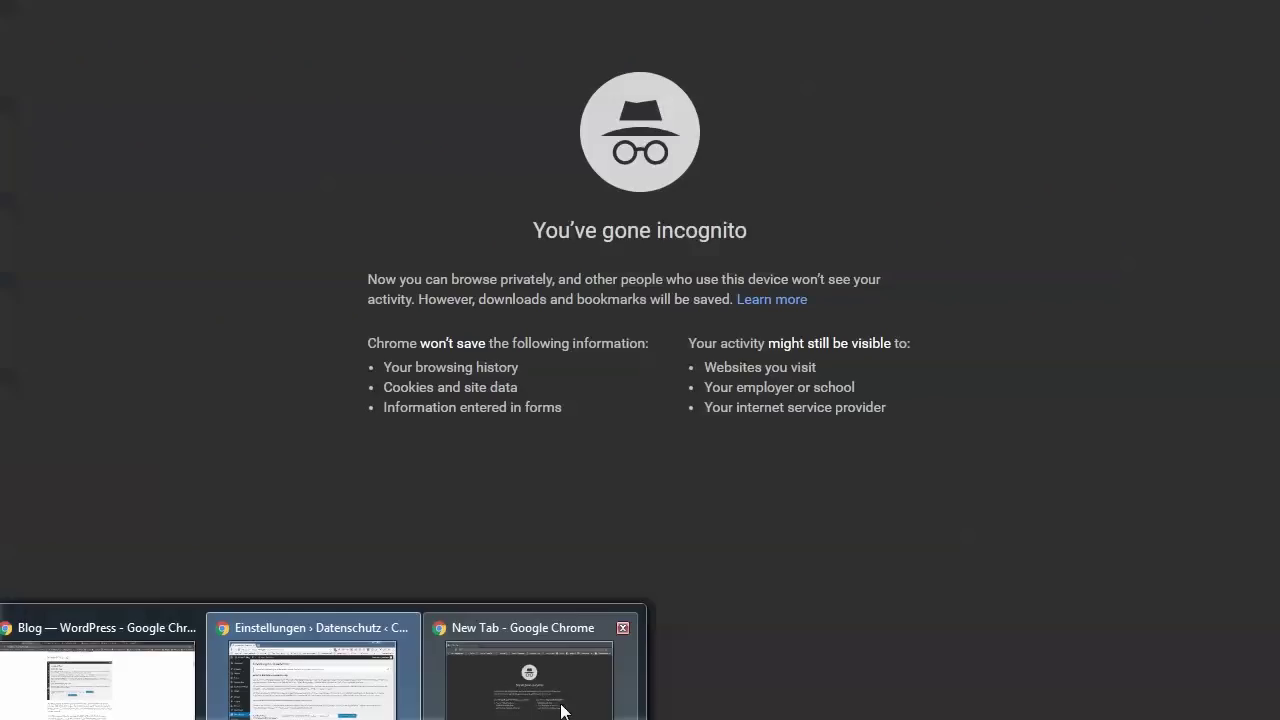
click(578, 712)
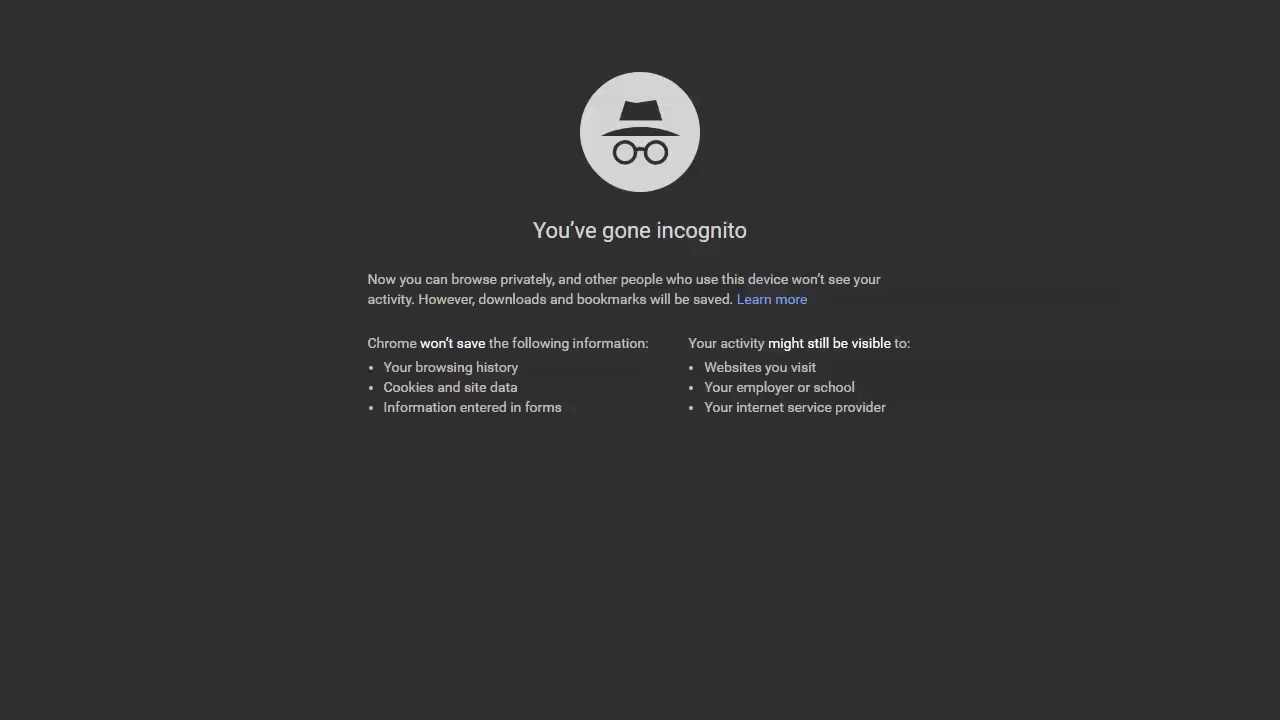
text(goer)
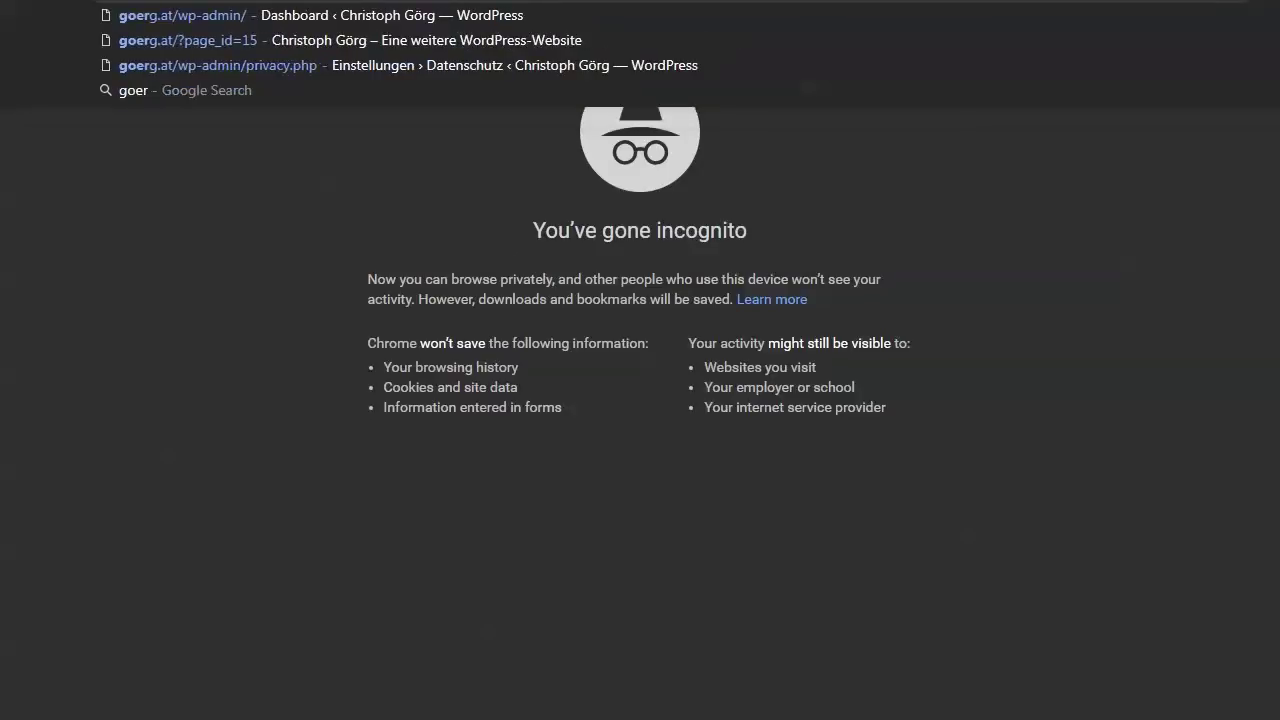
text(g.at/wp-admin/)
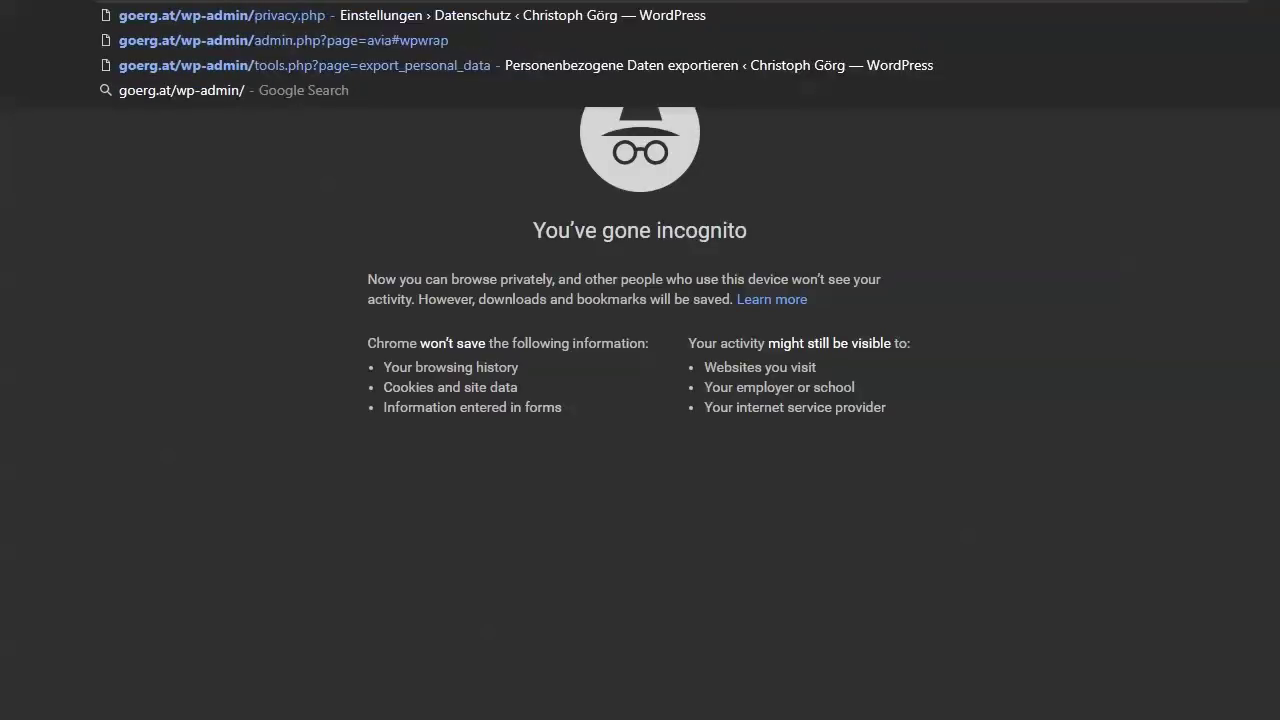
key(Return)
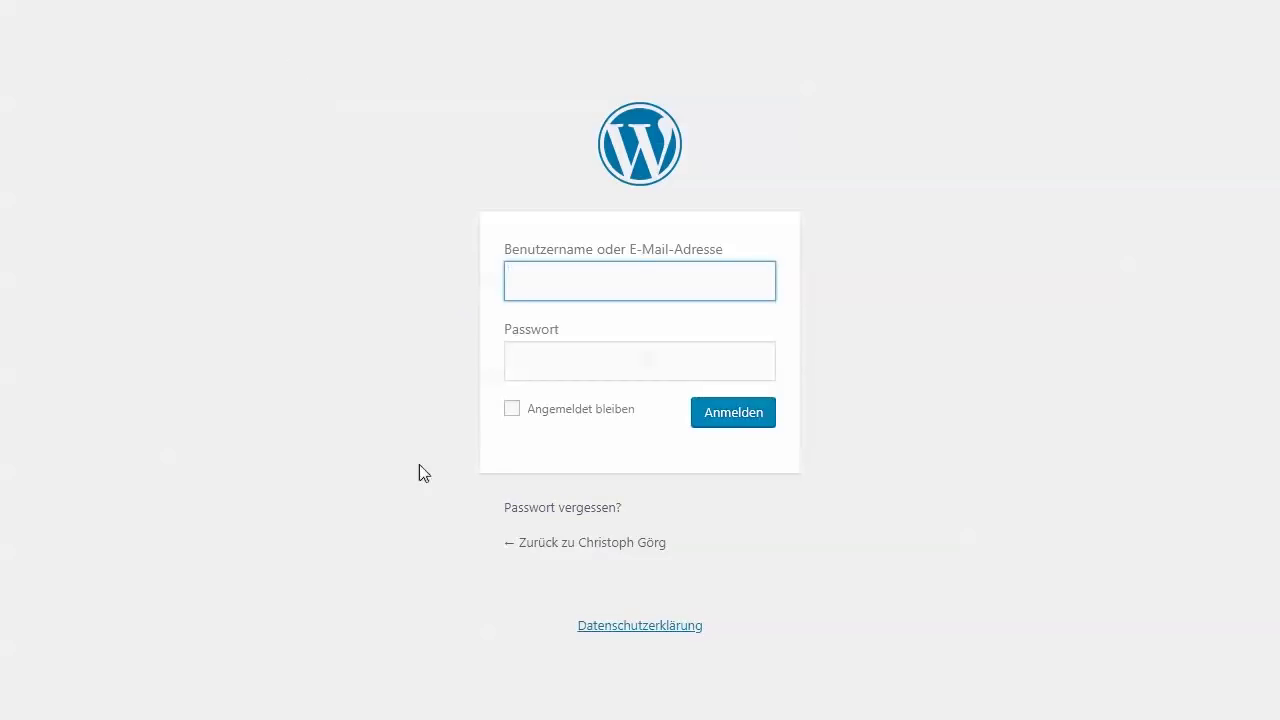
drag(575, 626, 703, 628)
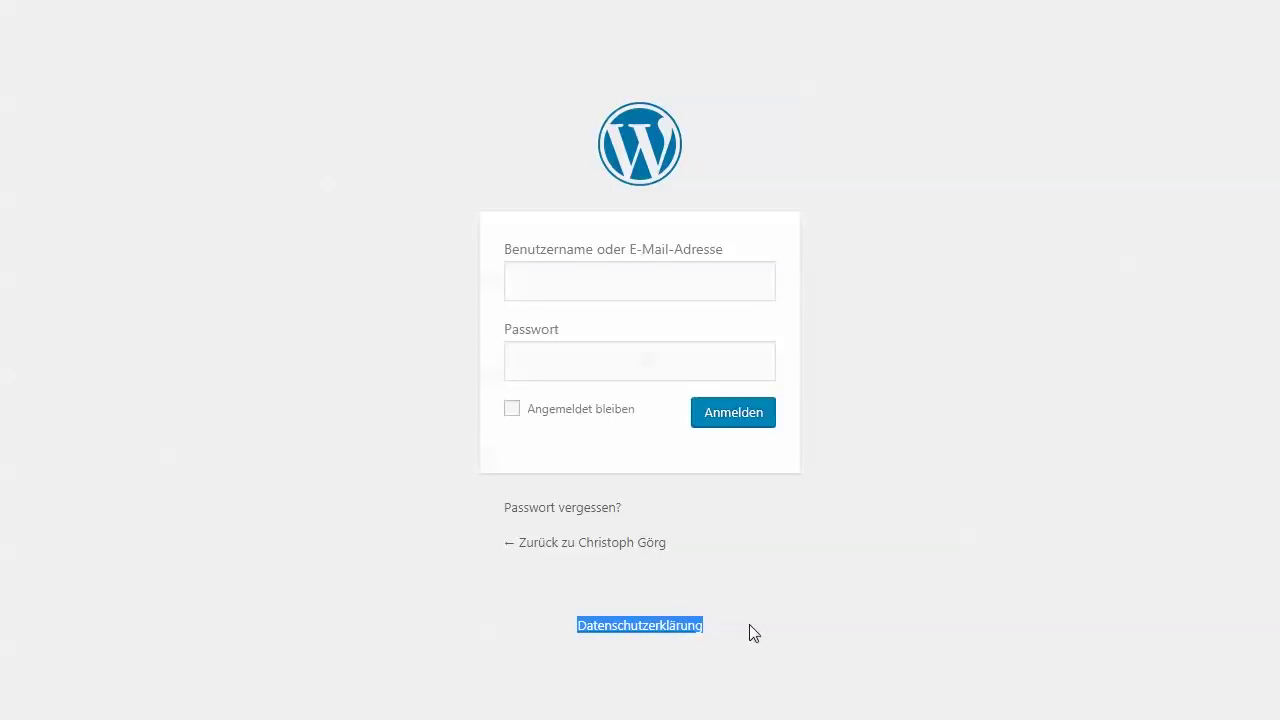
click(750, 625)
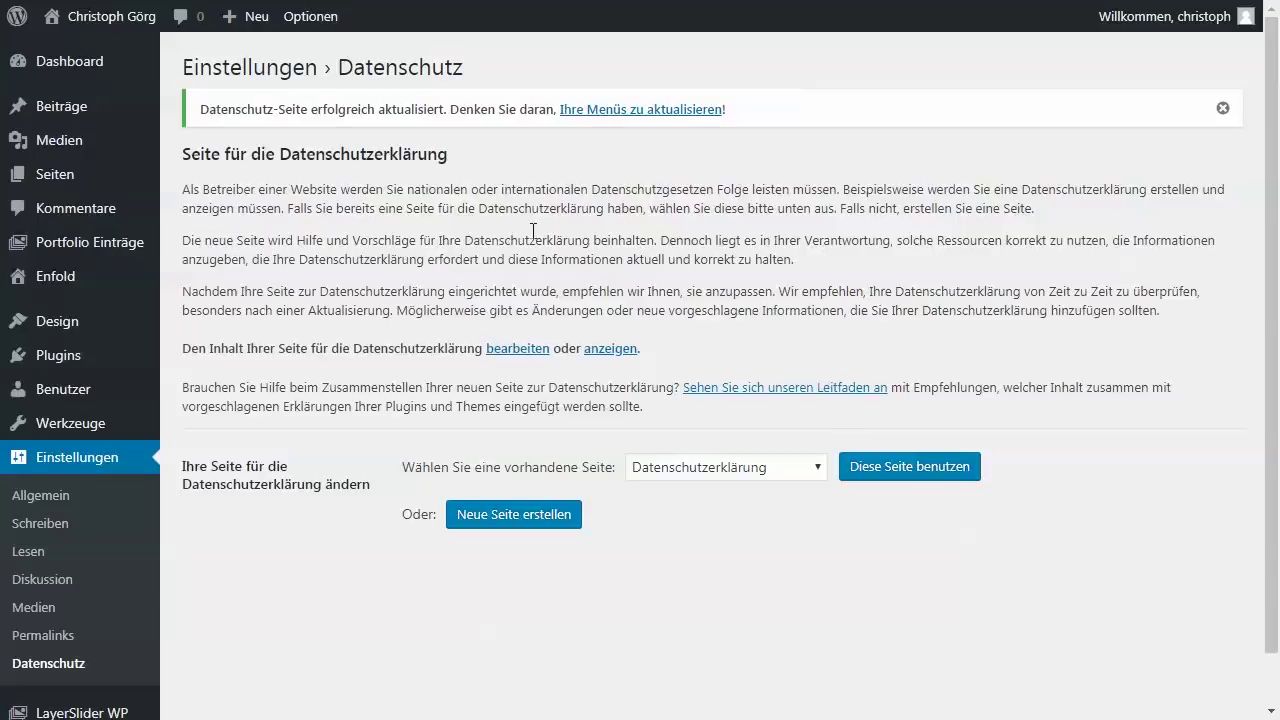
- Scroll through the privacy policy guide, then go to the Seiten list of all pages
click(757, 394)
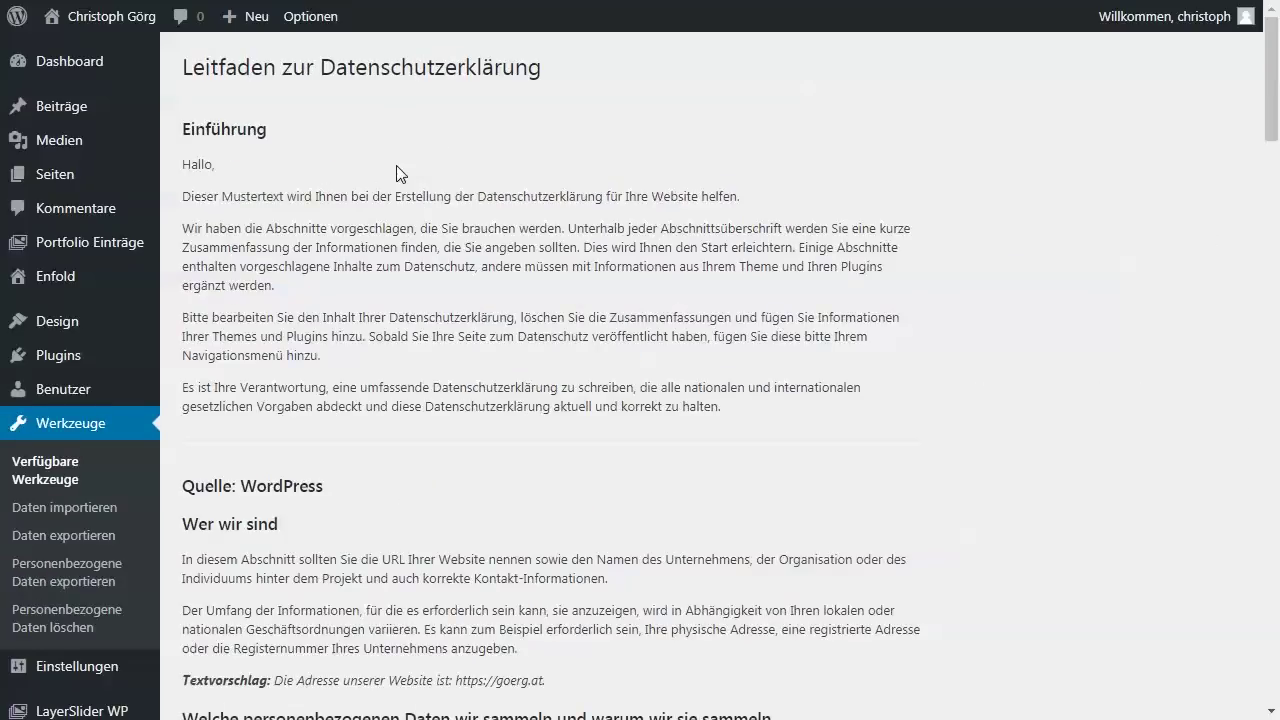
scroll(396, 165, down, 2)
scroll(396, 170, down, 6)
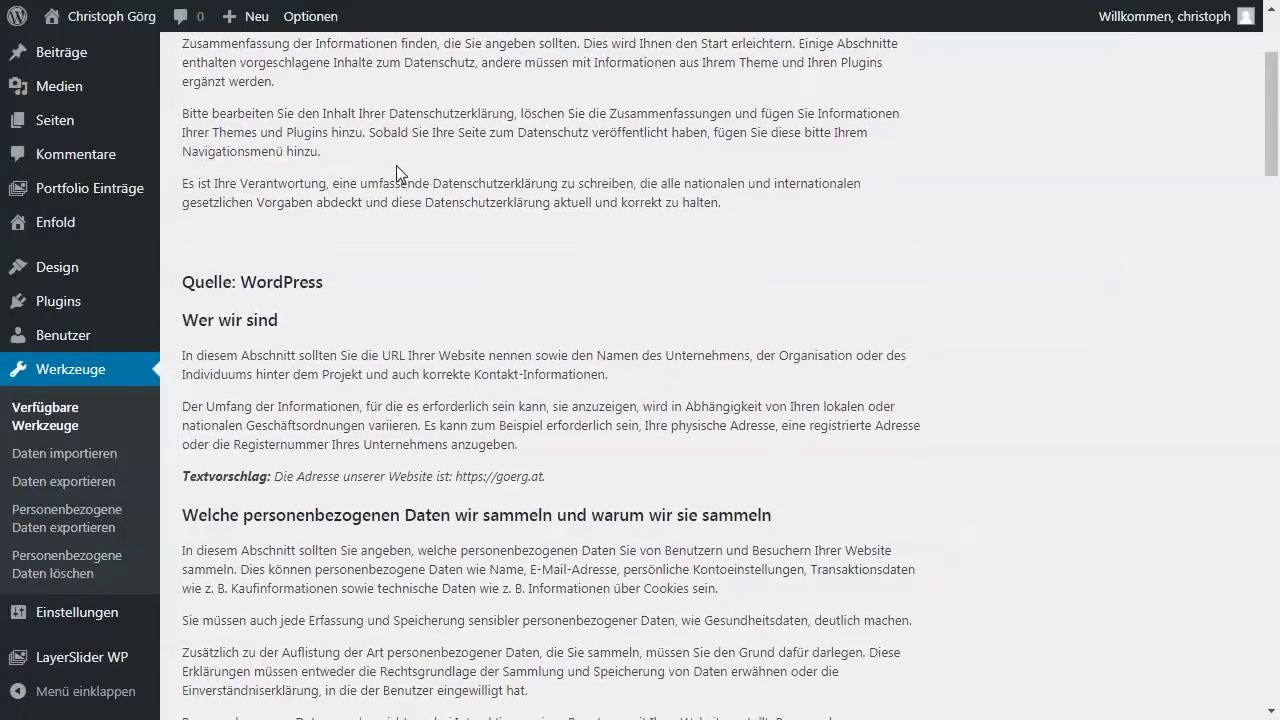
scroll(397, 165, down, 9)
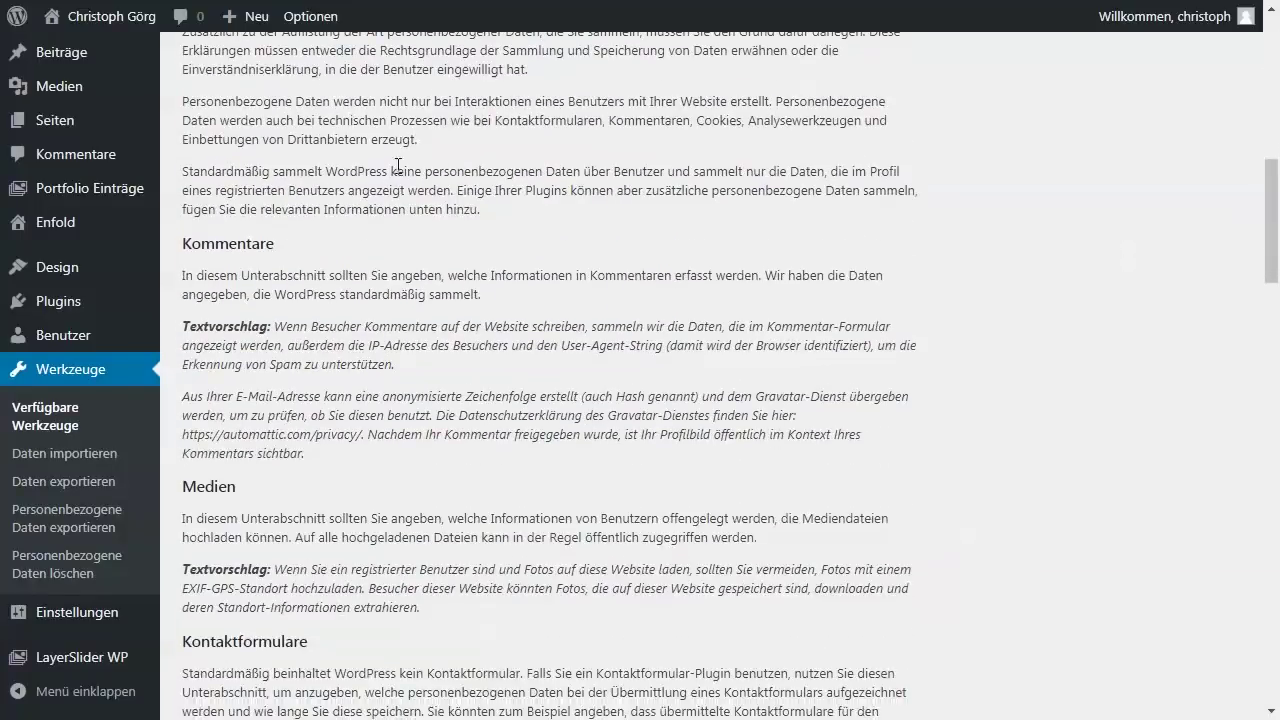
scroll(397, 170, down, 10)
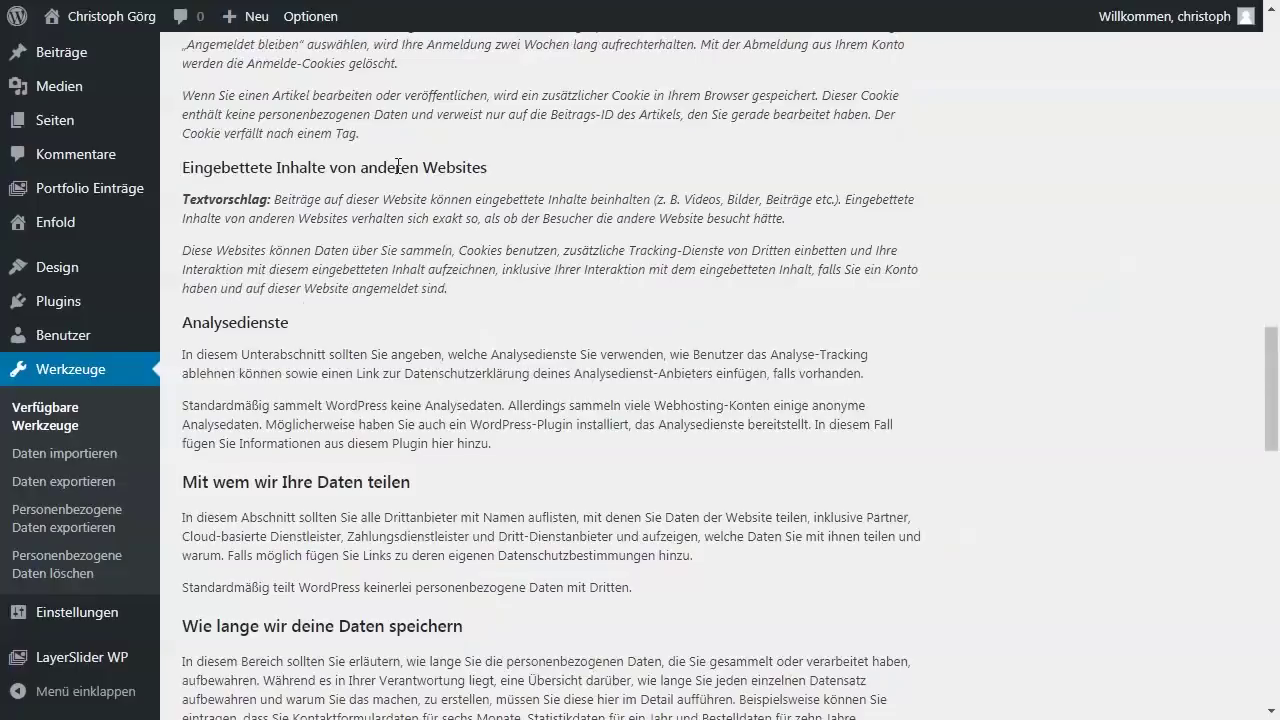
scroll(397, 165, down, 5)
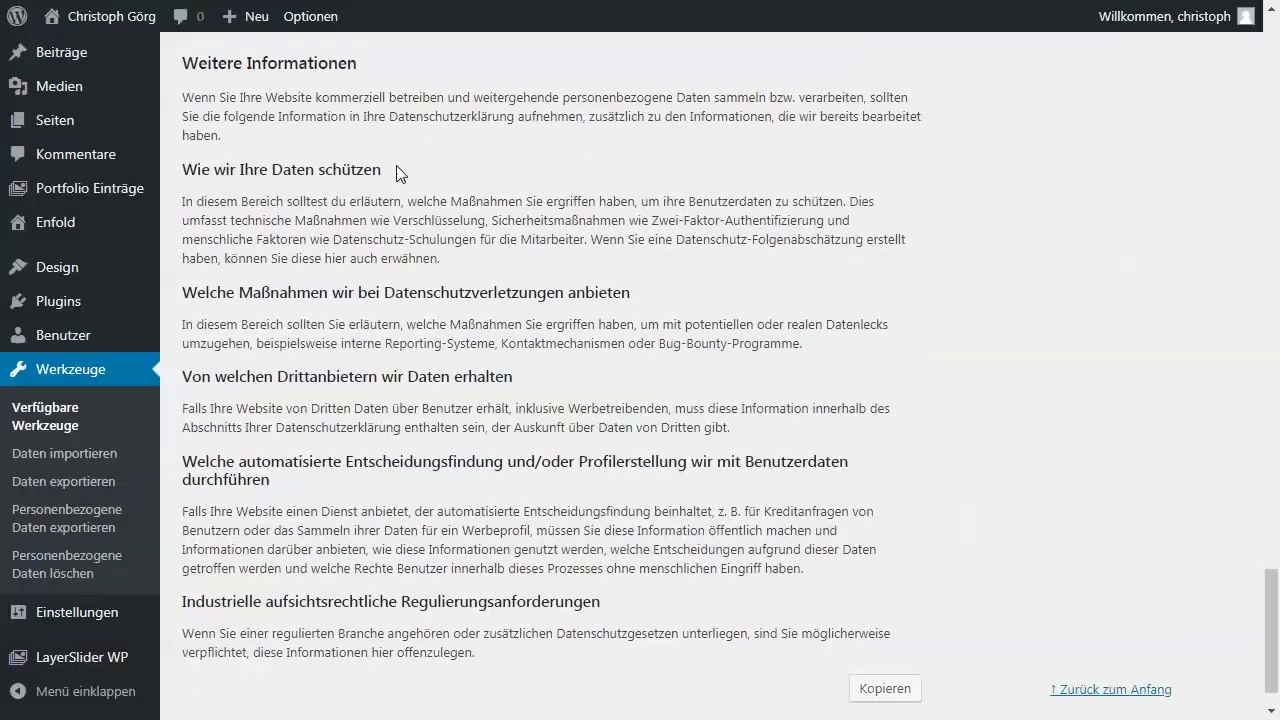
click(56, 128)
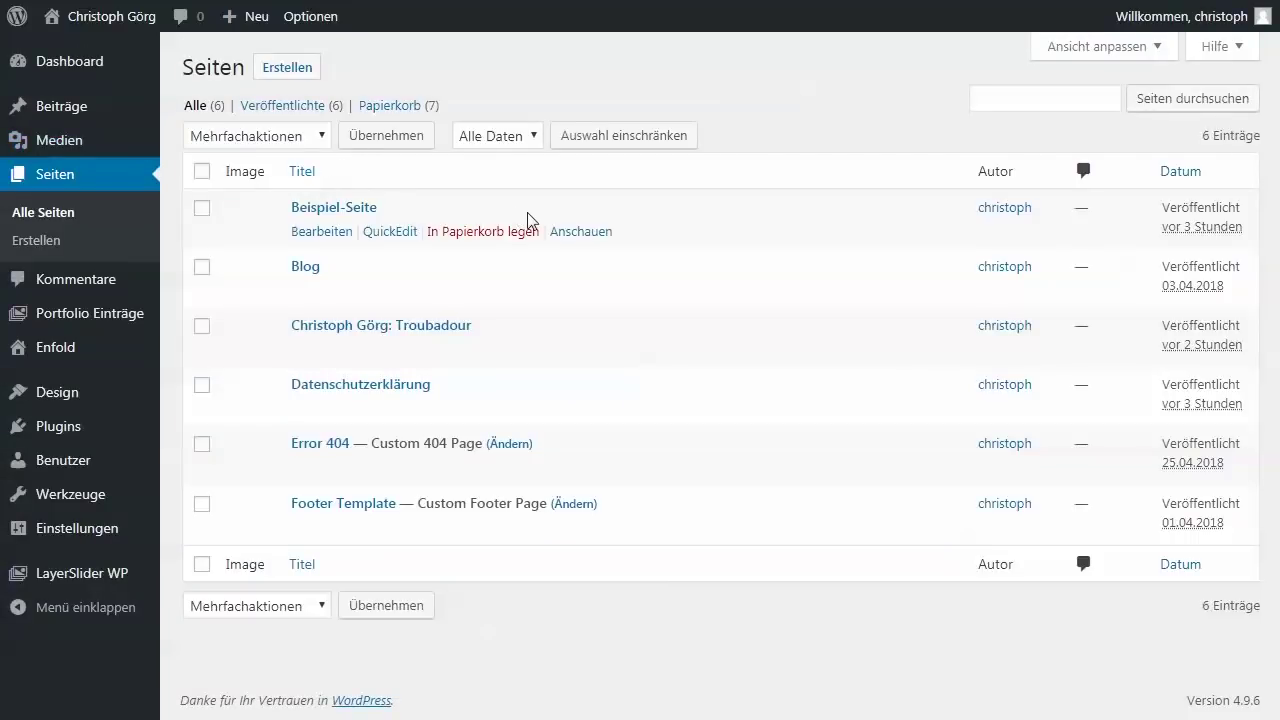
- Edit the Datenschutzerklärung page and follow its notice link to the Leitfaden zur Datenschutzerklärung
click(325, 386)
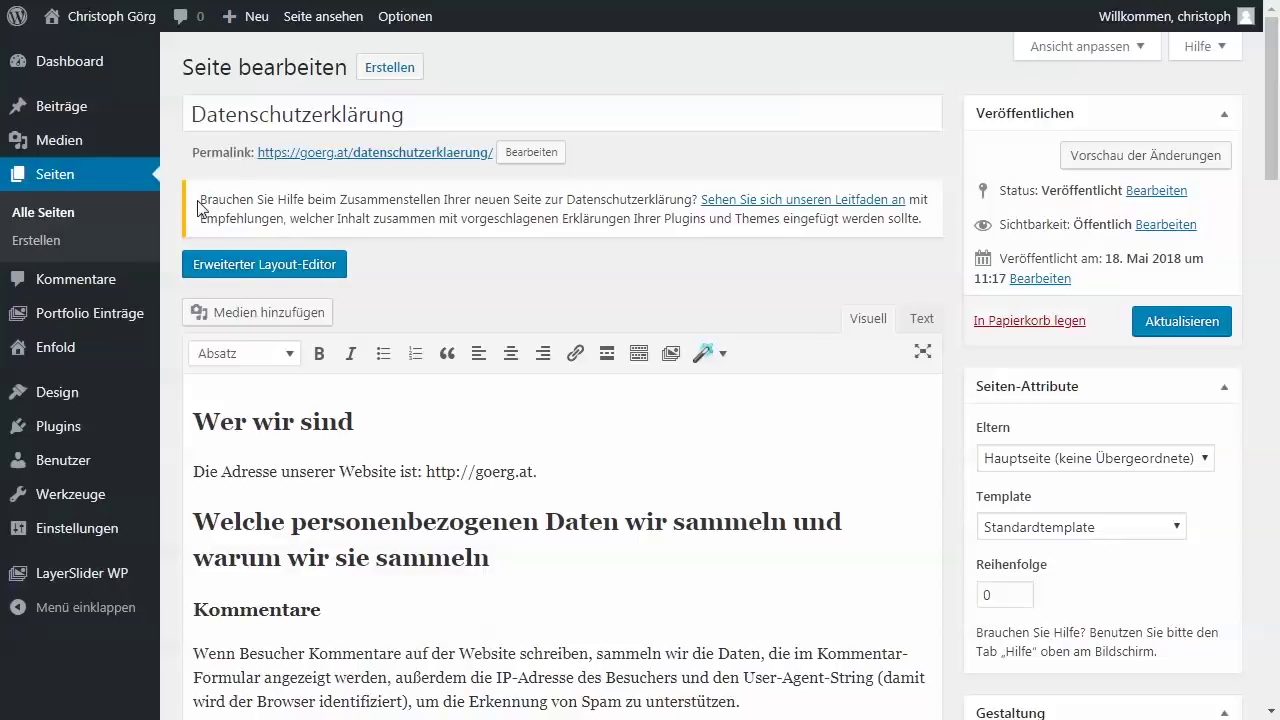
drag(199, 200, 926, 242)
click(927, 242)
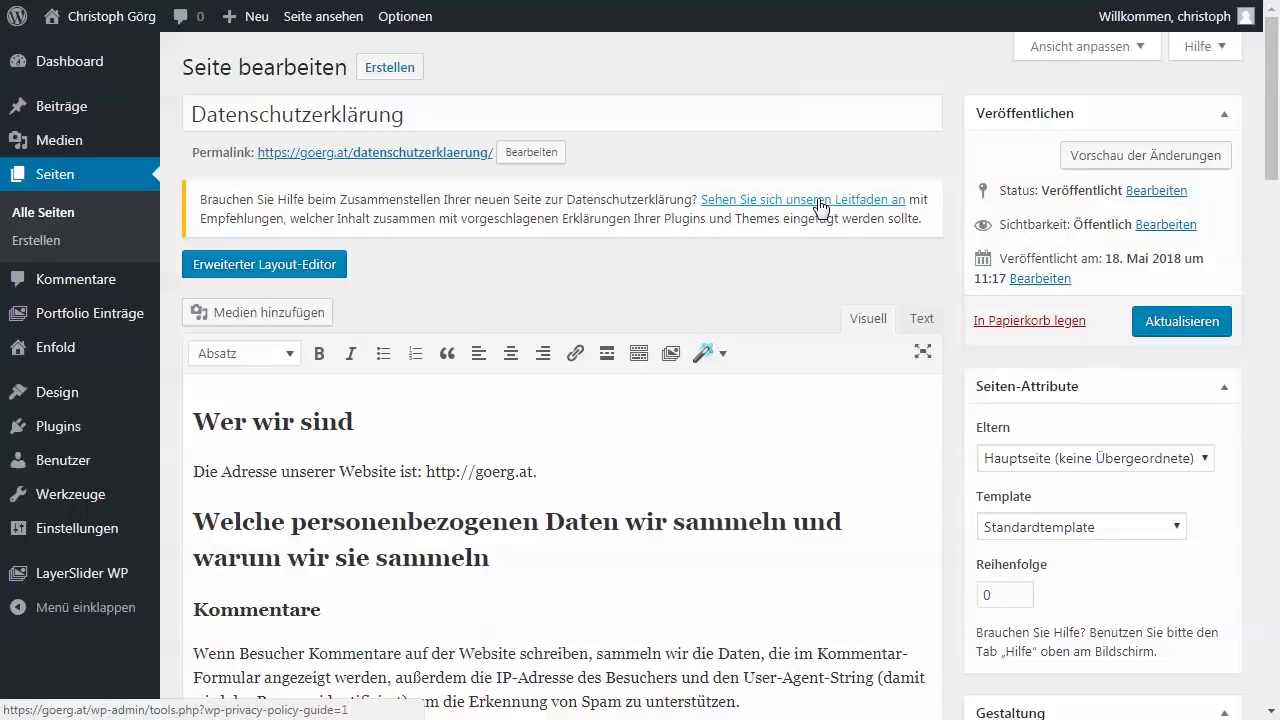
click(820, 205)
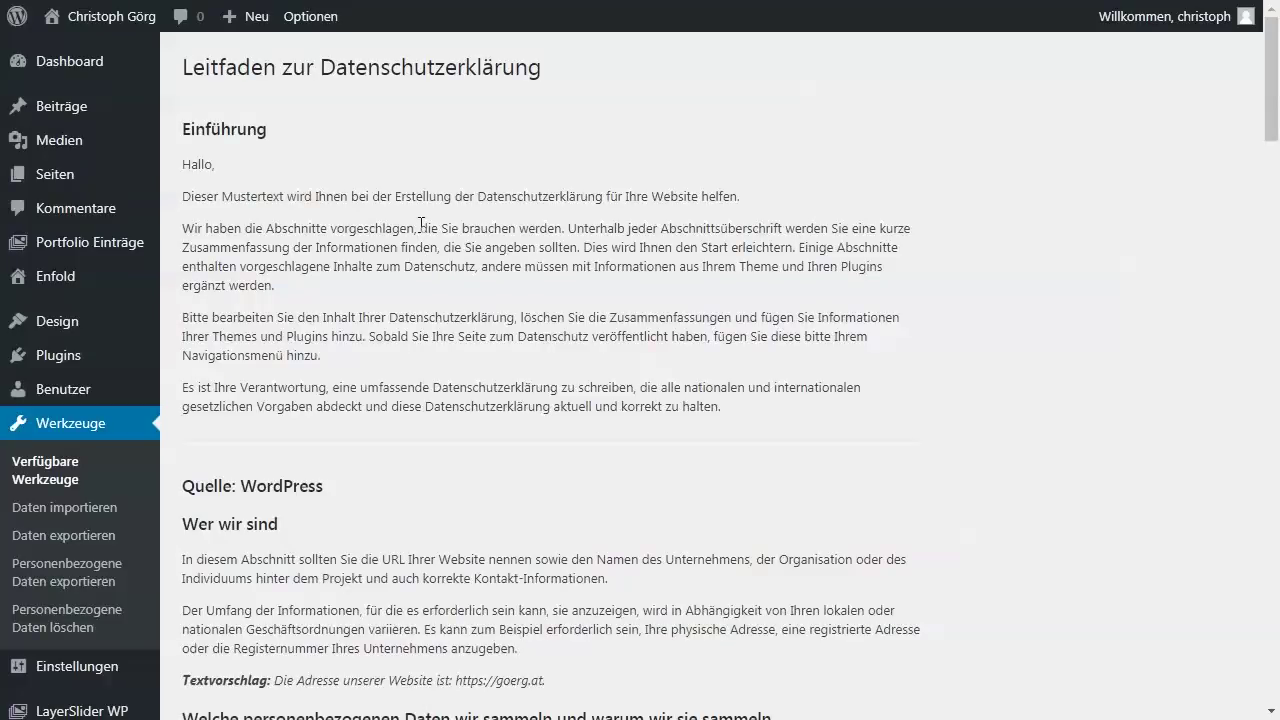
drag(182, 228, 563, 229)
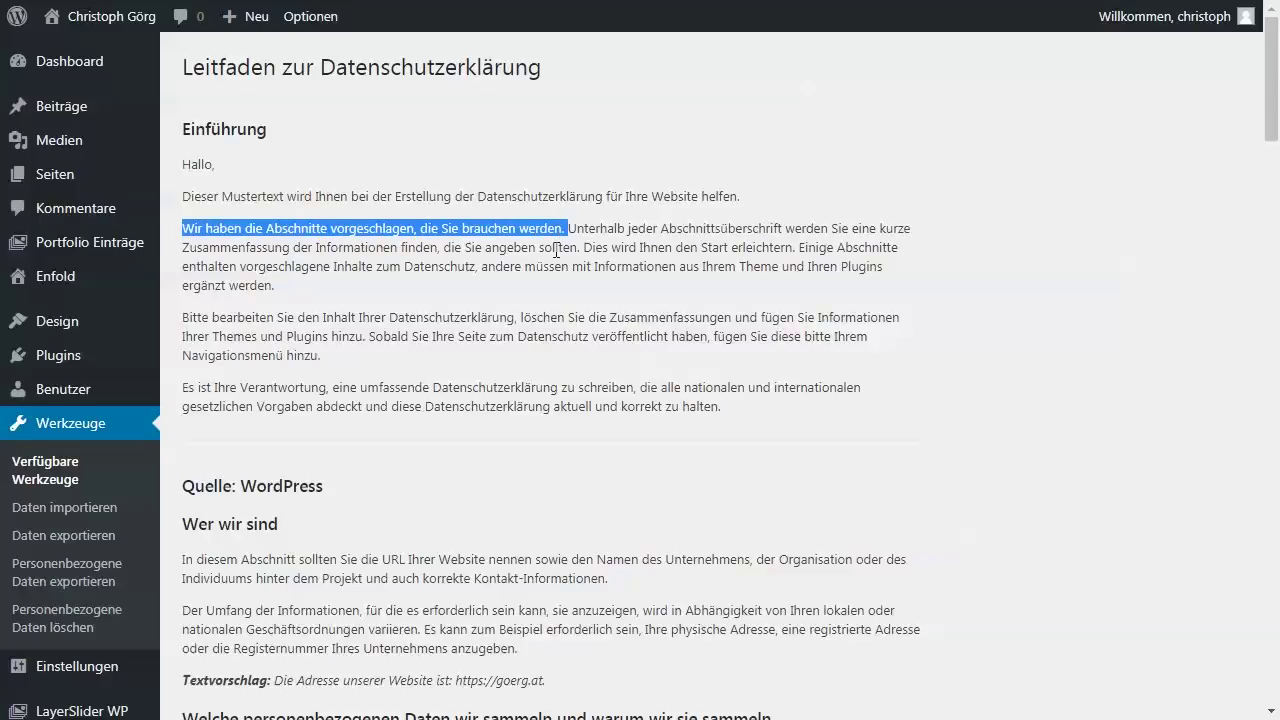
scroll(538, 295, down, 2)
scroll(538, 295, down, 2)
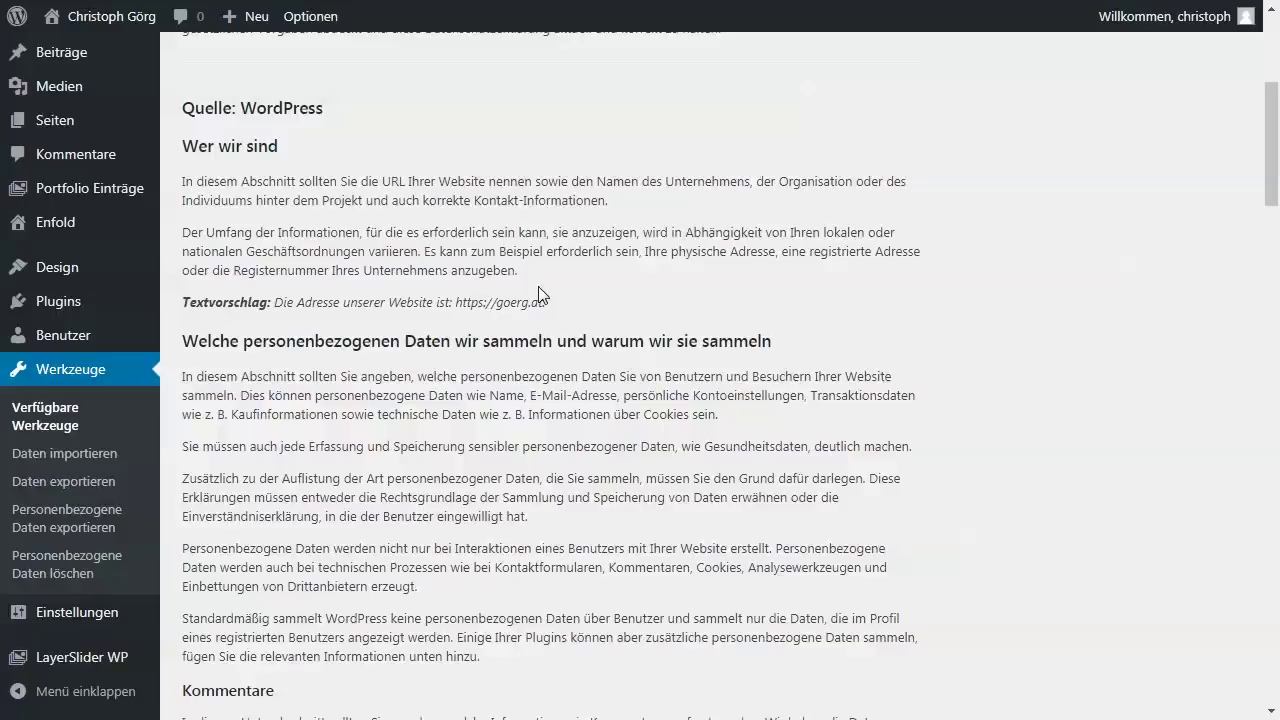
scroll(538, 295, down, 1)
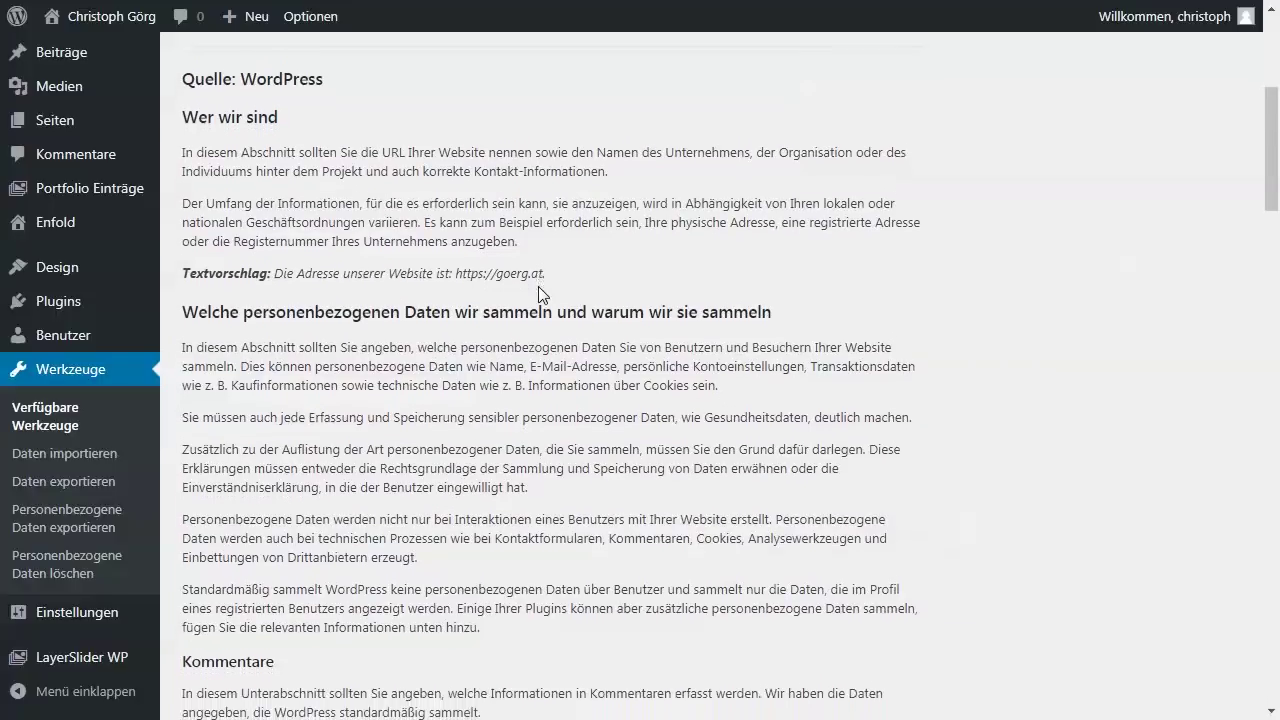
scroll(538, 290, down, 7)
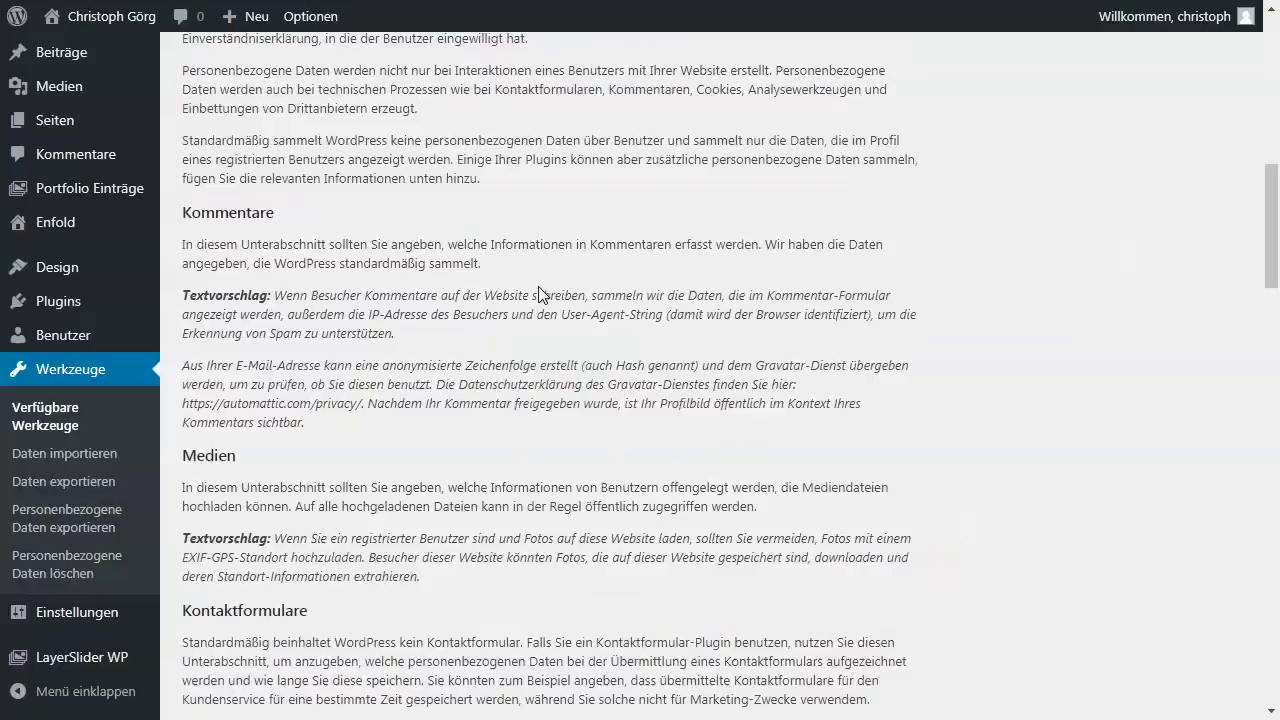
scroll(538, 292, down, 3)
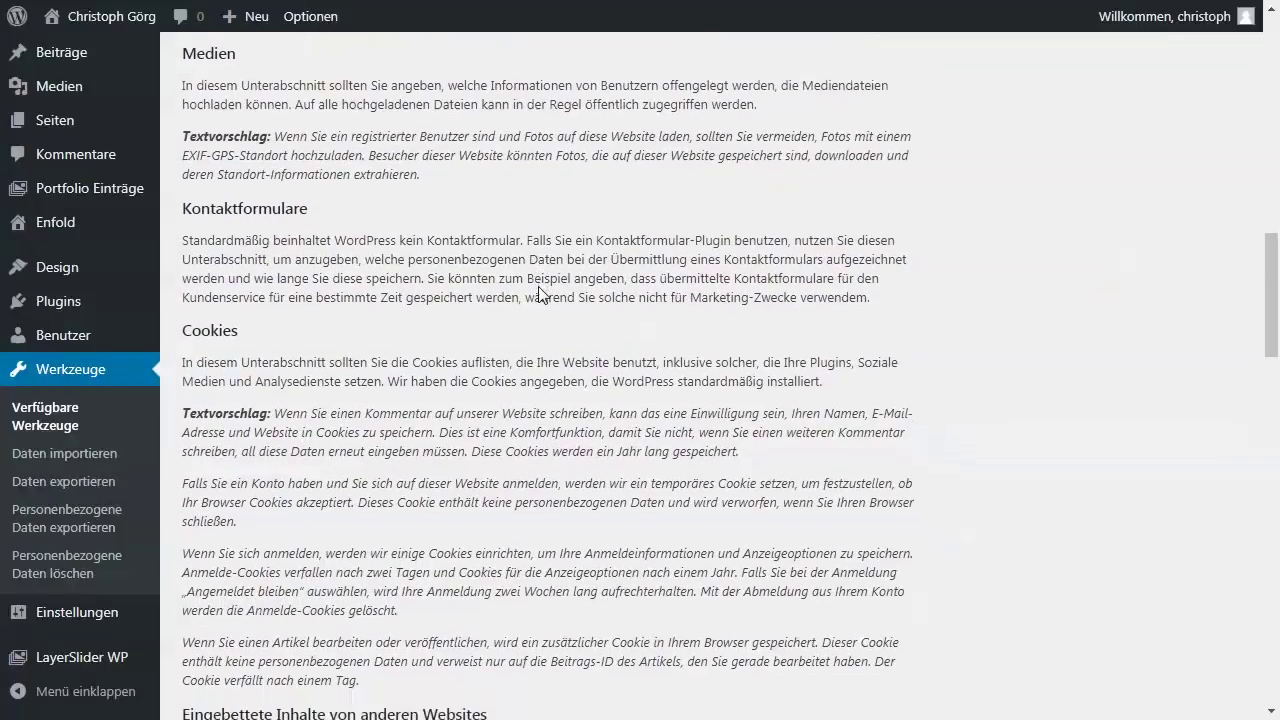
scroll(538, 293, down, 1)
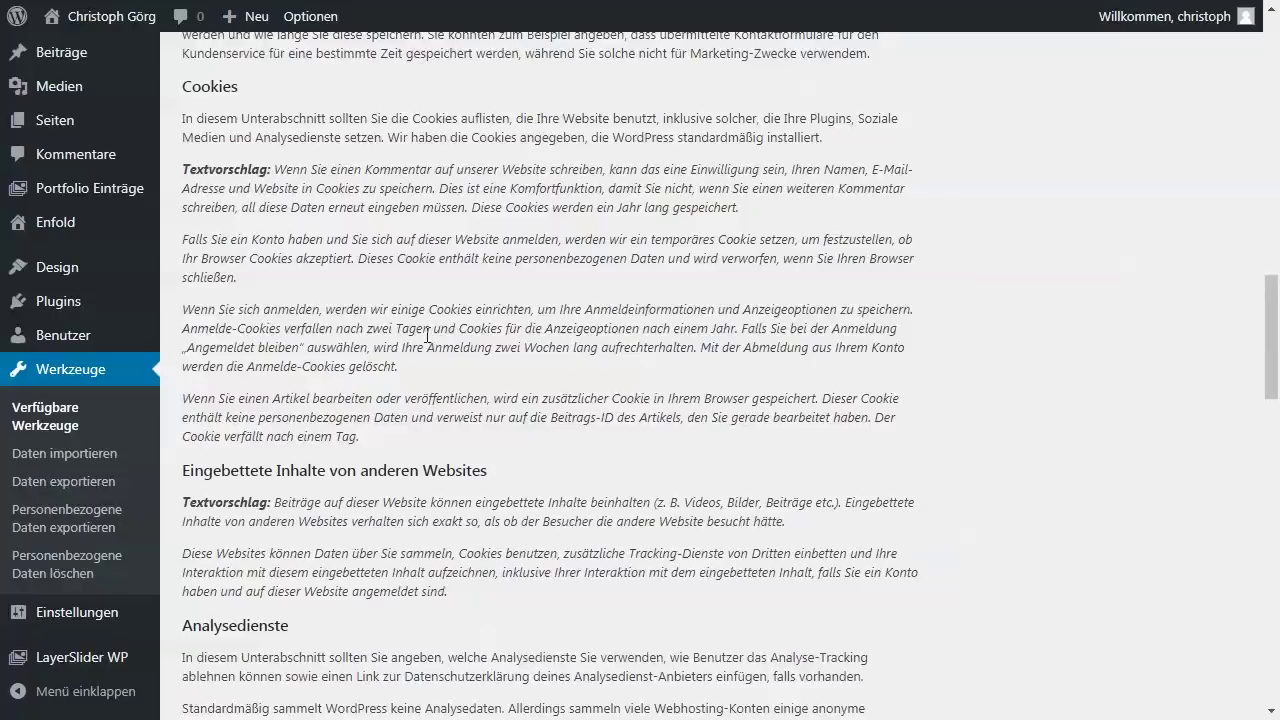
scroll(428, 336, down, 2)
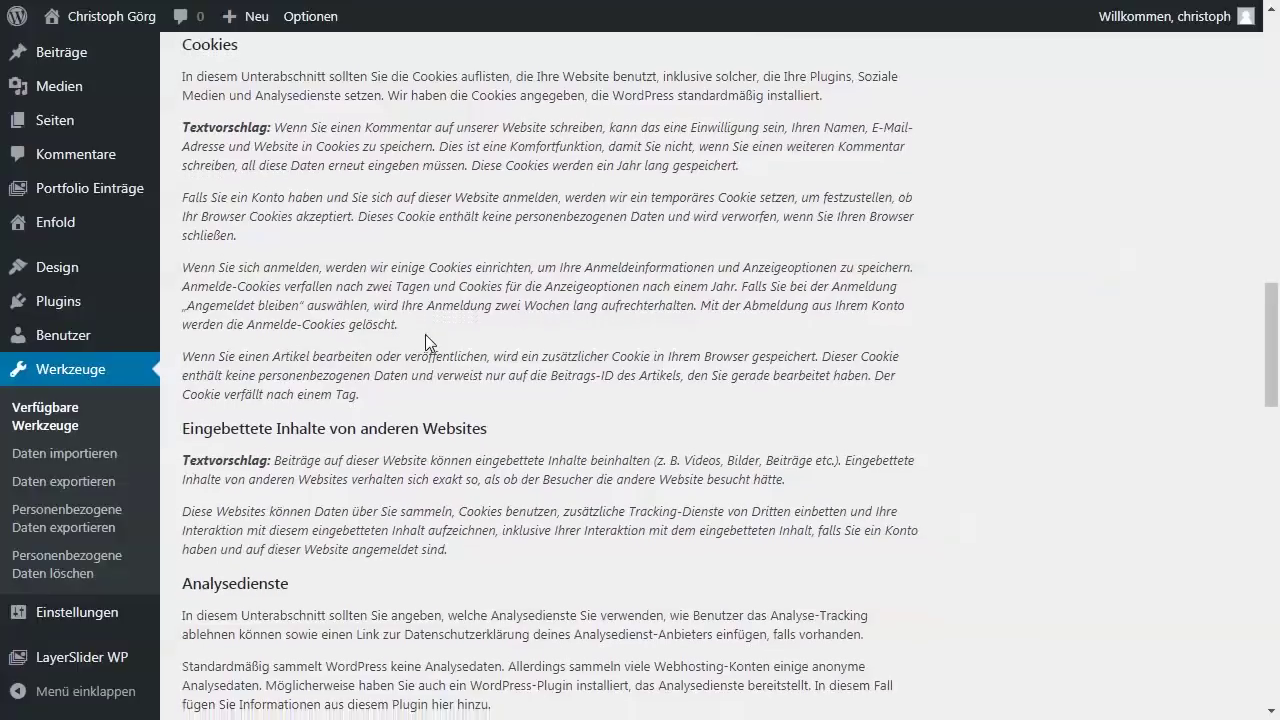
scroll(426, 337, down, 3)
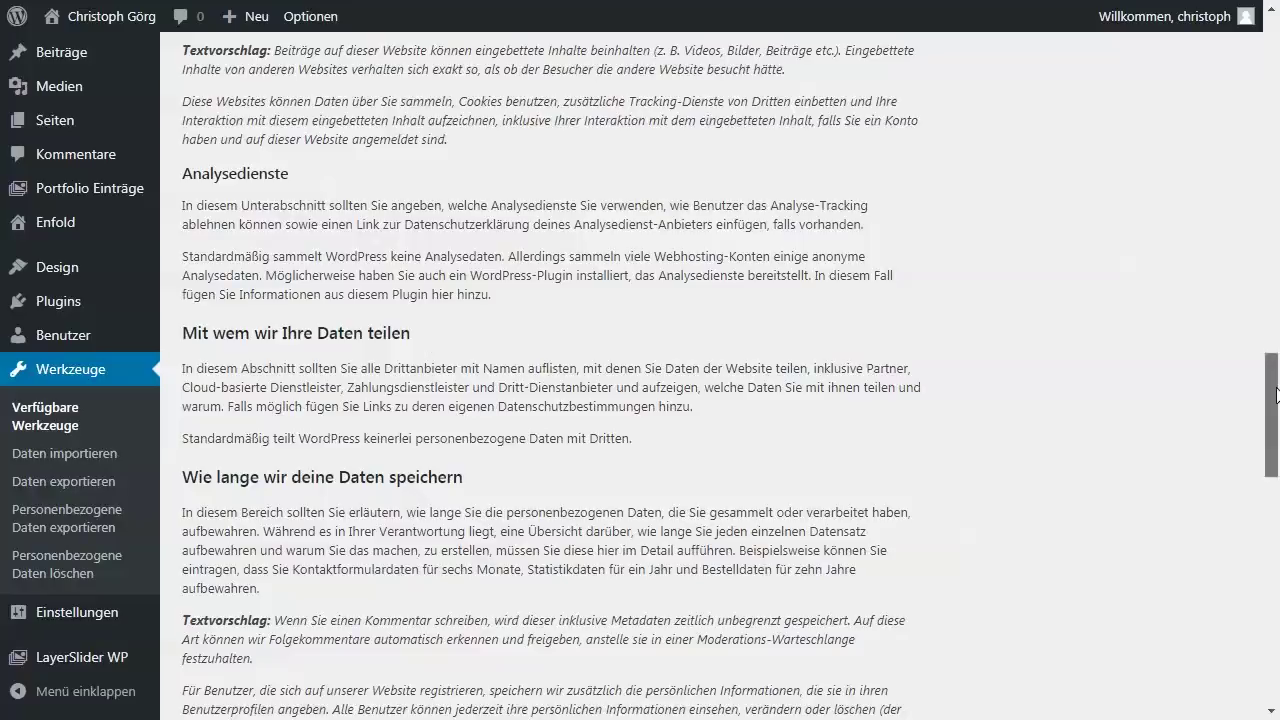
drag(1276, 393, 1276, 72)
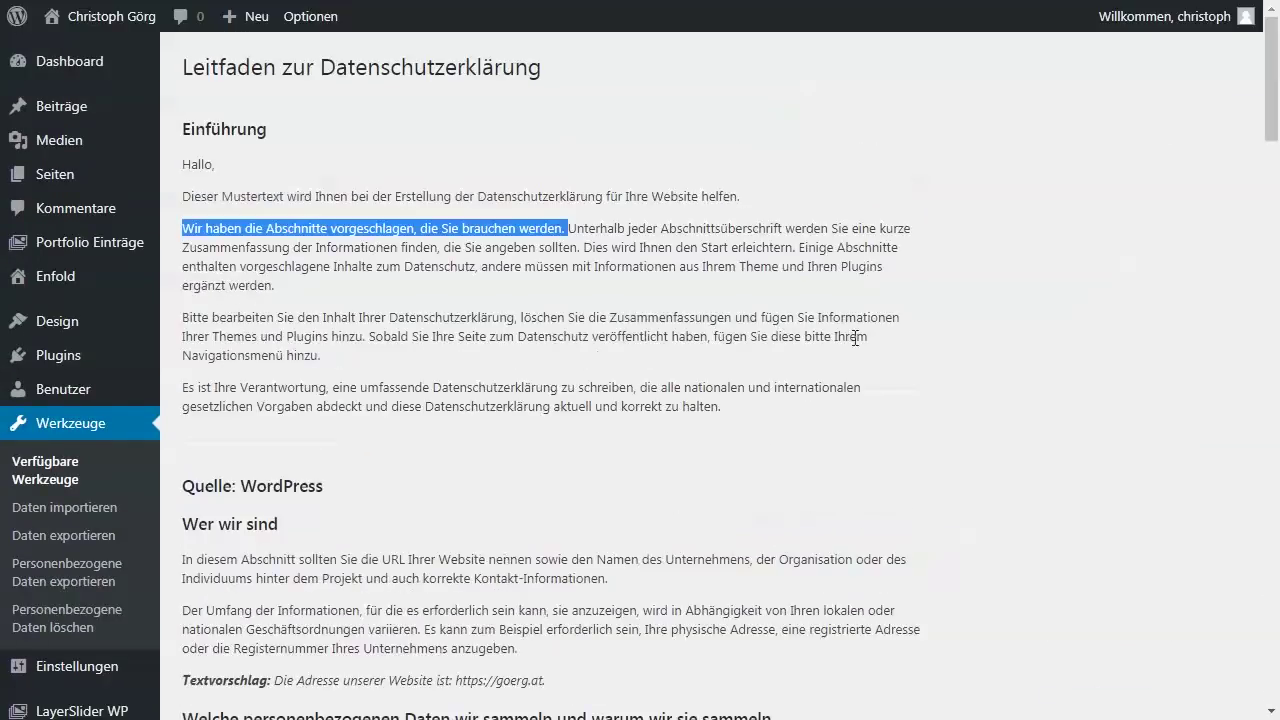
scroll(60, 540, down, 2)
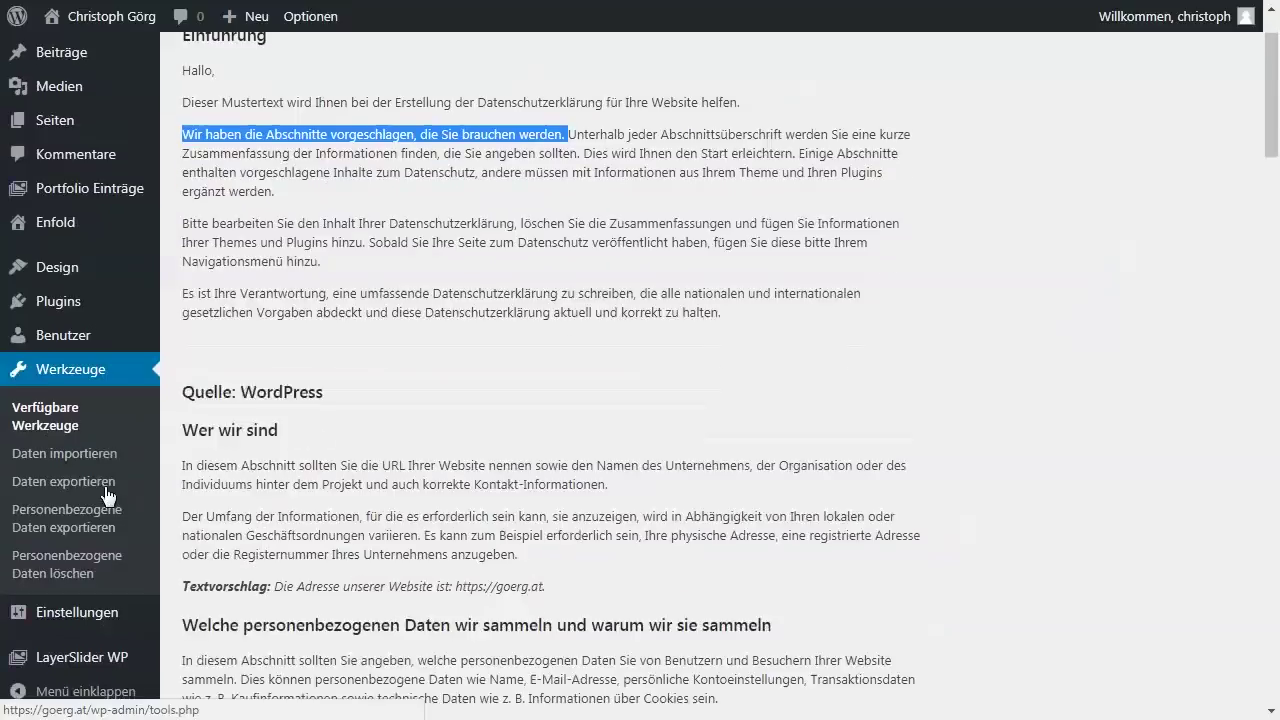
- Scroll down the Hallo Welt! post to the comment form and highlight the cookie consent label
mouse_move(100, 625)
click(195, 662)
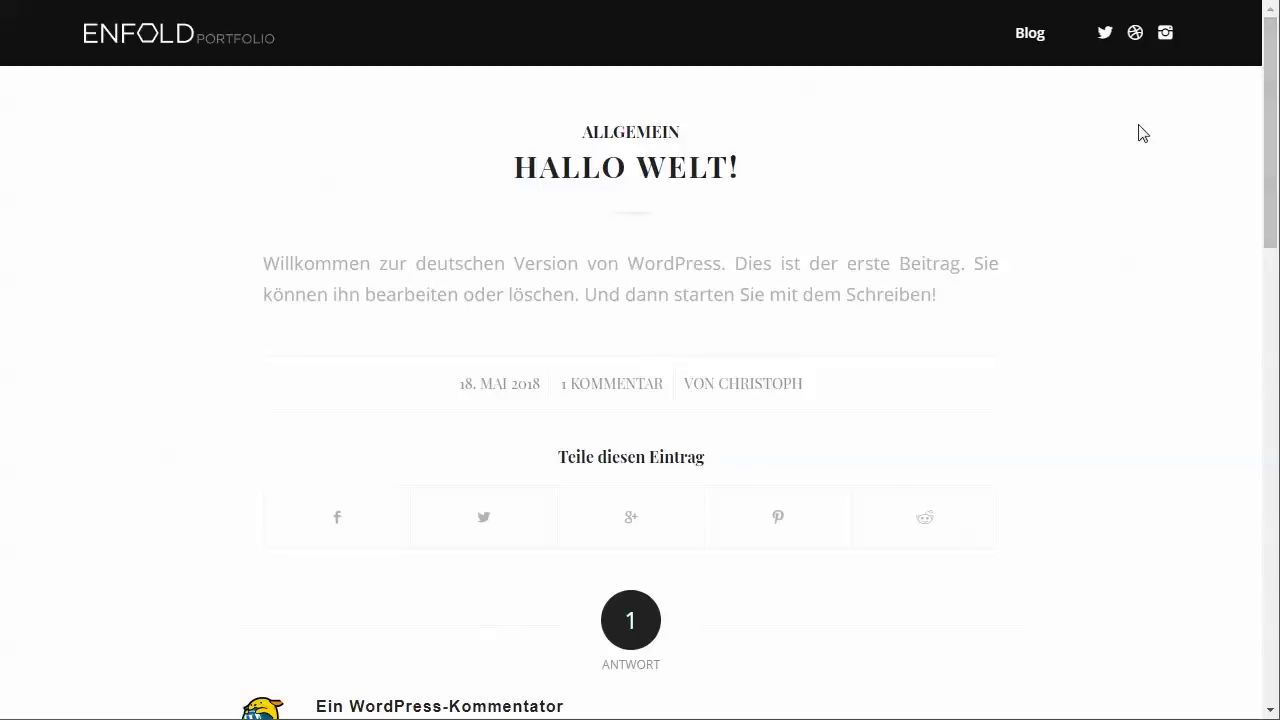
scroll(1274, 140, down, 1)
scroll(1274, 140, down, 8)
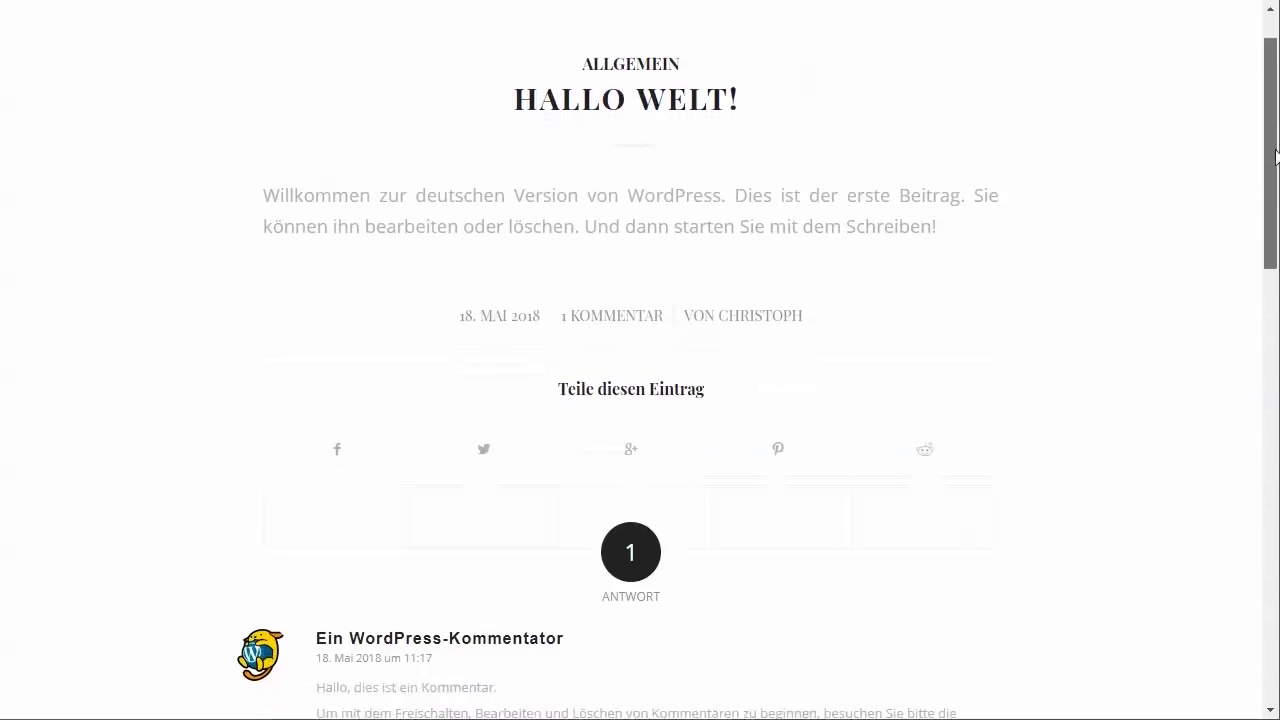
scroll(692, 258, down, 2)
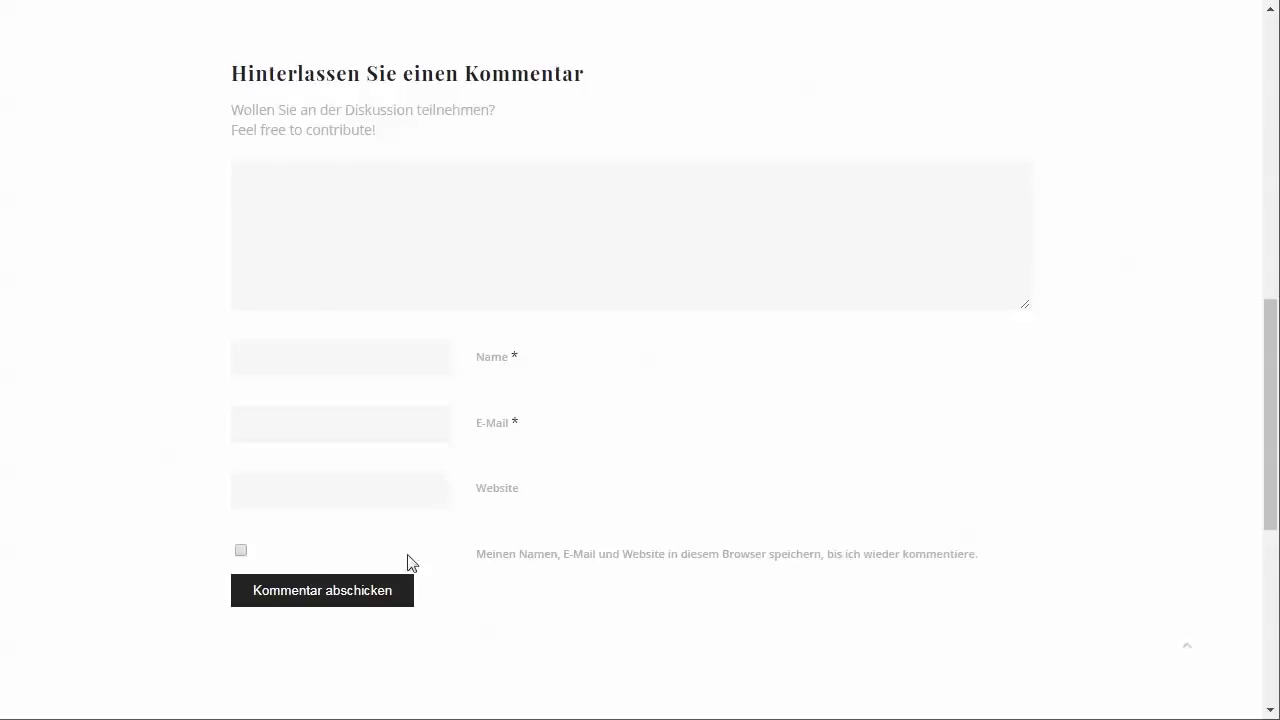
drag(476, 558, 966, 571)
click(993, 568)
click(991, 563)
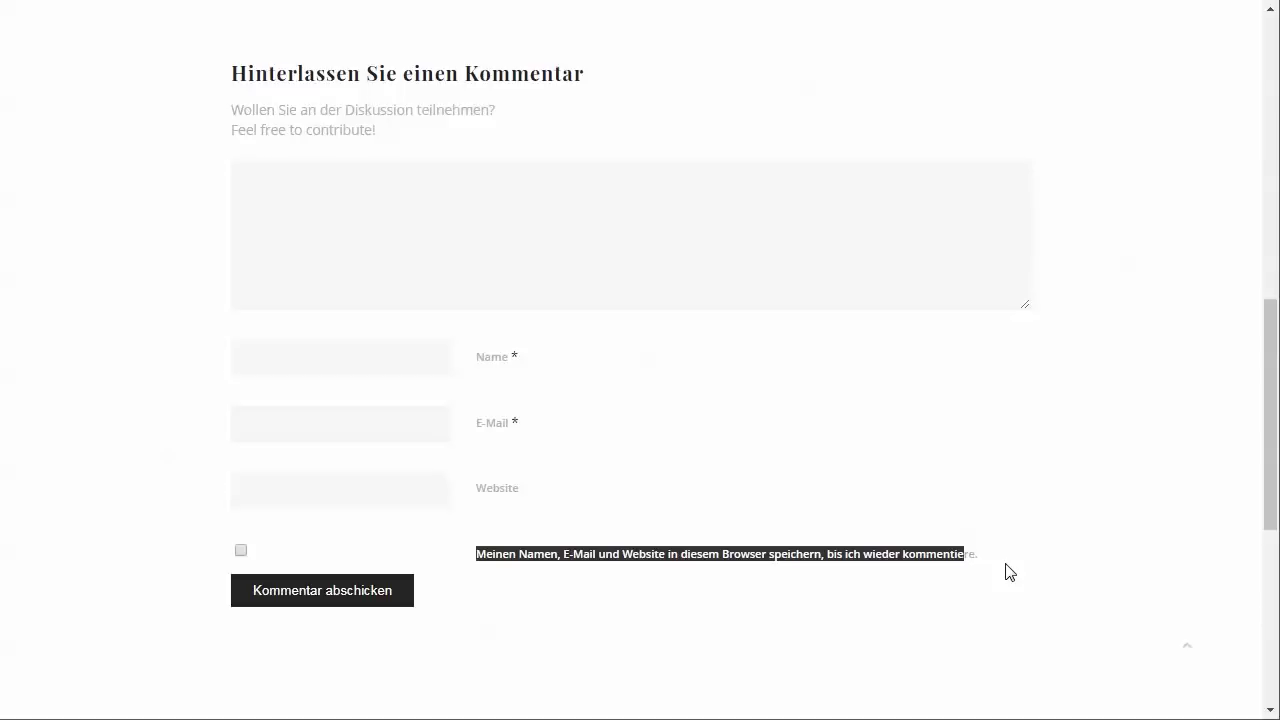
- Fill in the commenter's name, the saved e-mail entry and the suggested website address
click(342, 366)
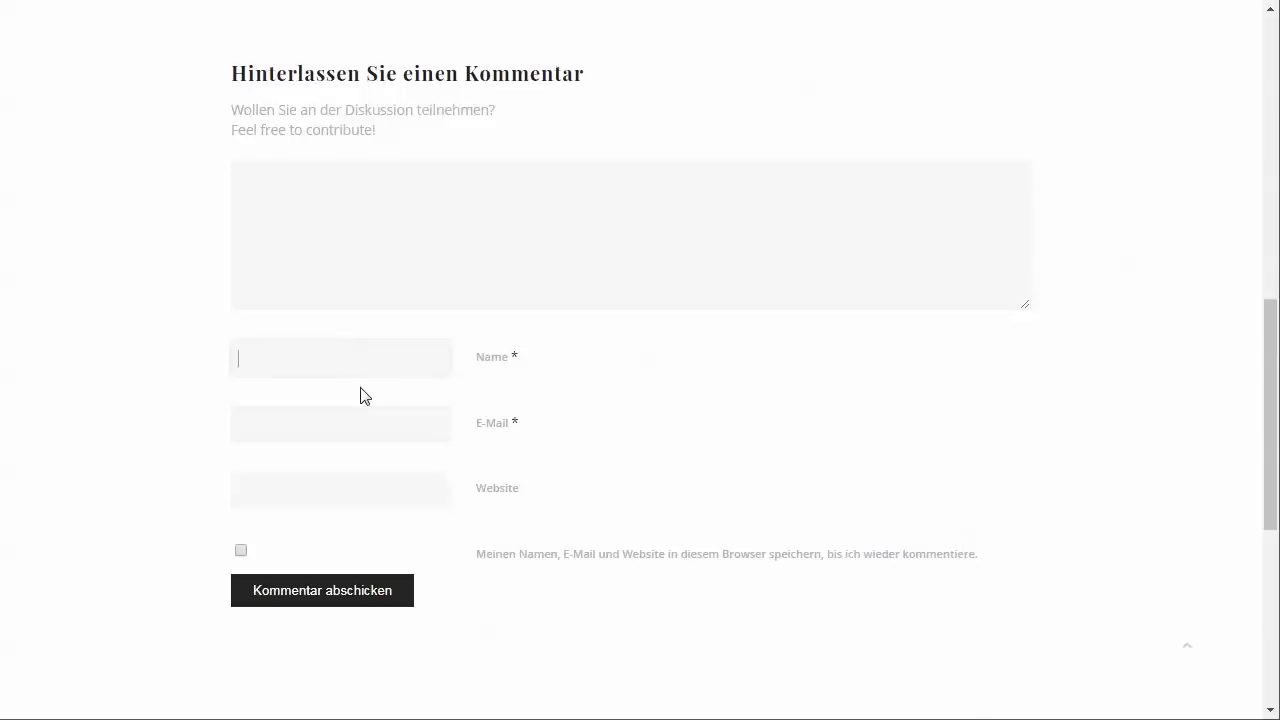
text(Ritchie)
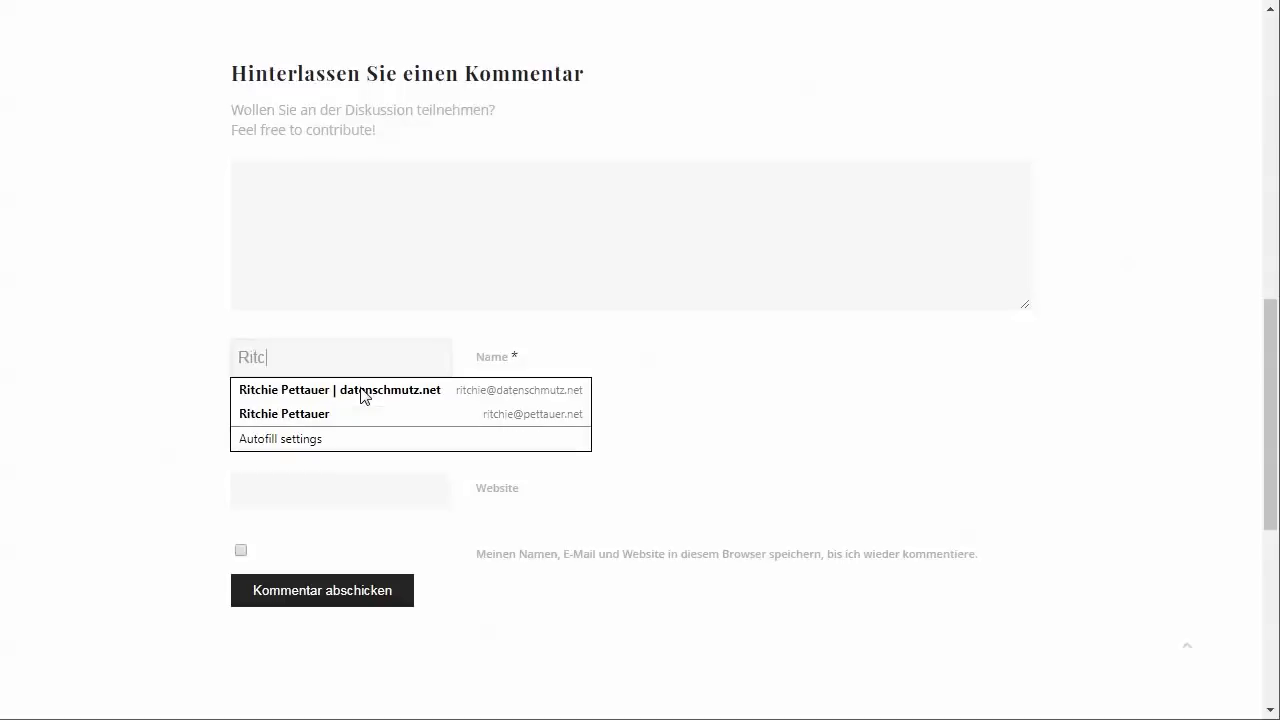
click(363, 396)
key(Tab)
key(Tab)
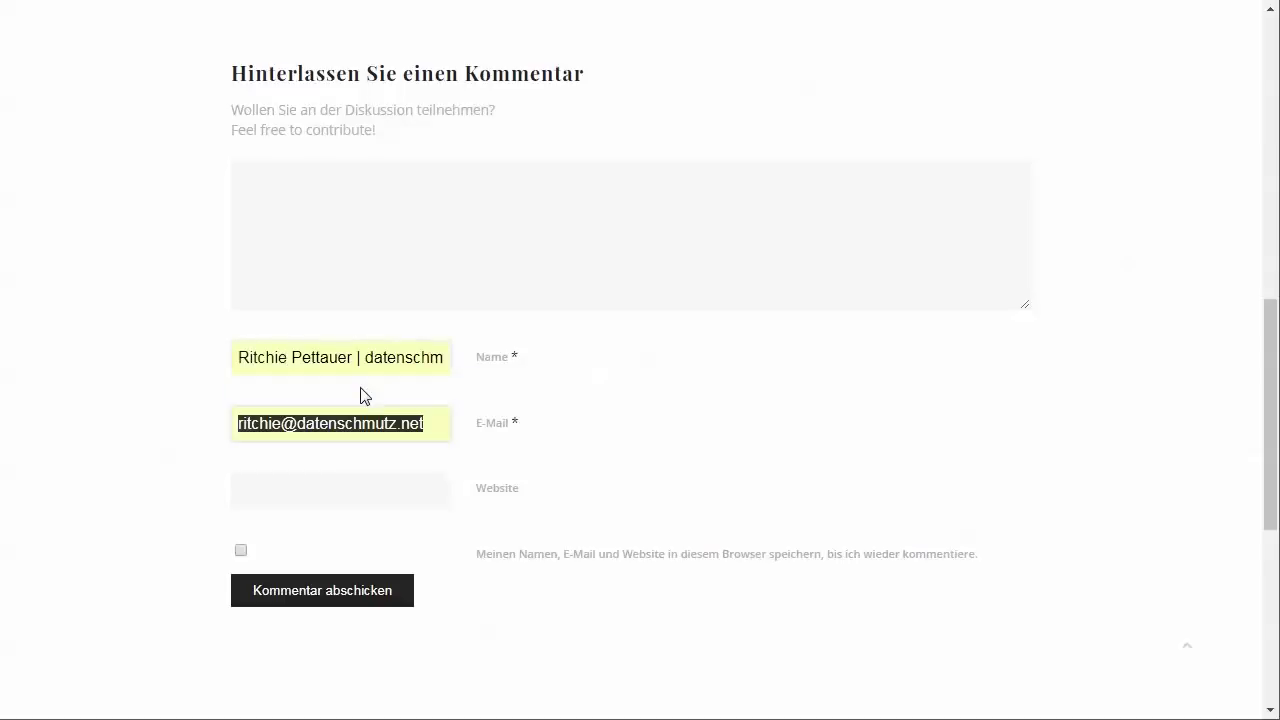
text(htt)
key(Down)
key(Return)
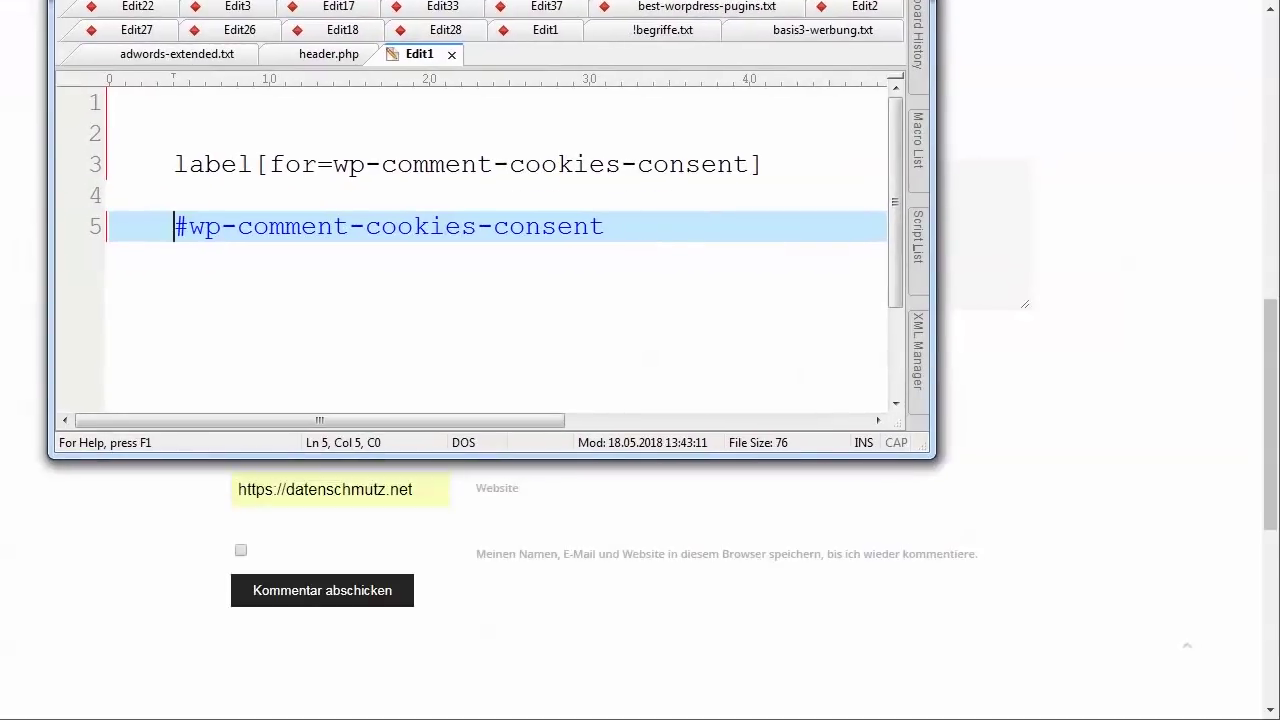
- Select the wp-comment-cookies-consent selectors in UltraEdit's Edit1 tab, then minimise the editor
drag(176, 226, 634, 223)
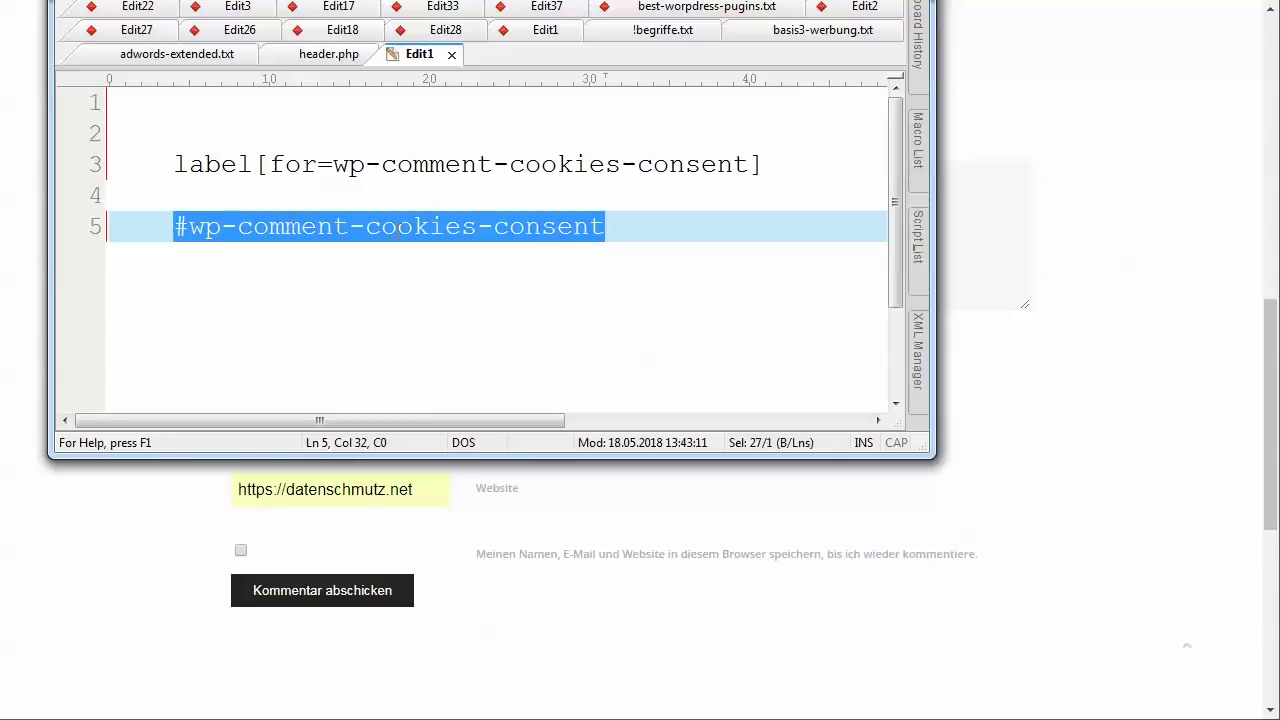
click(625, 231)
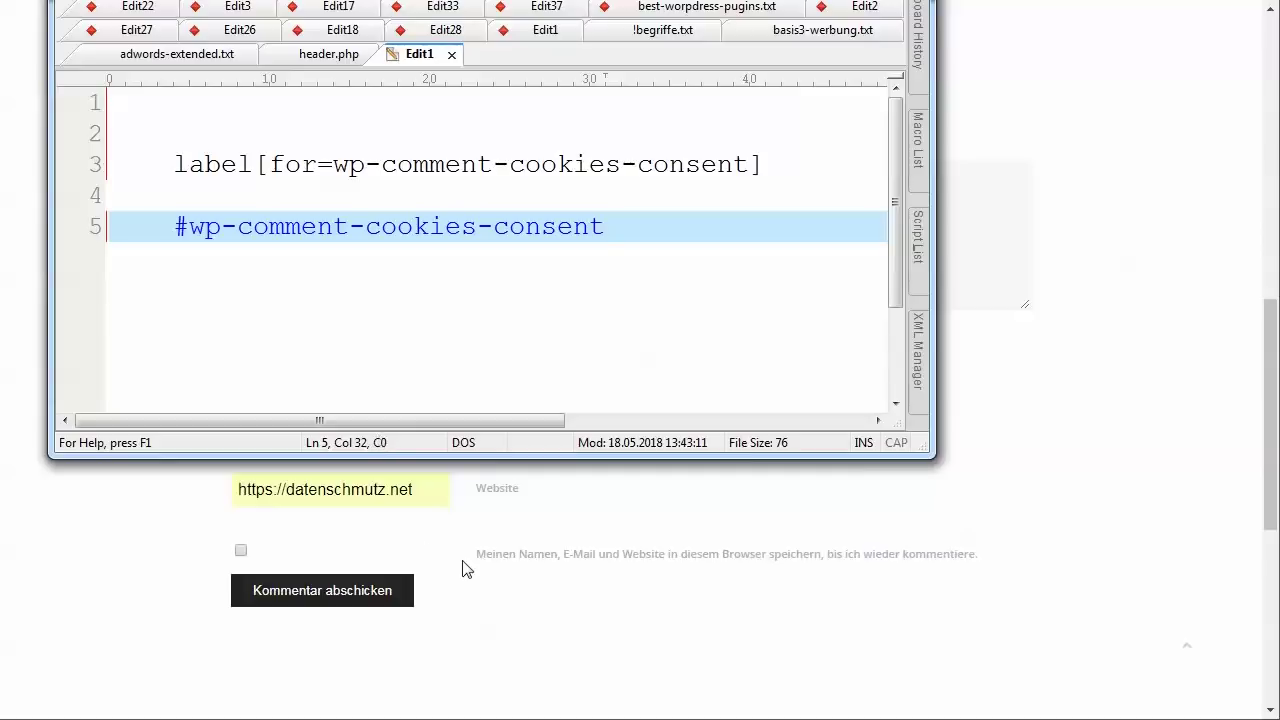
drag(178, 163, 257, 168)
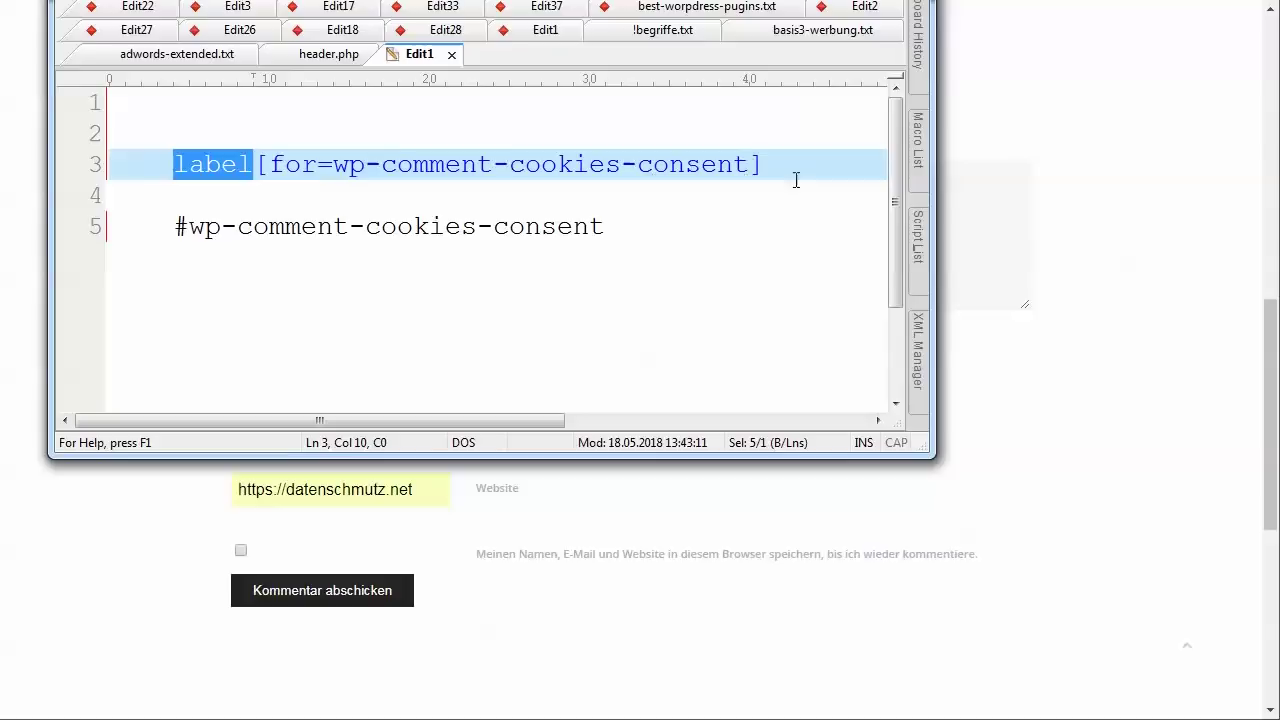
key(super+Down)
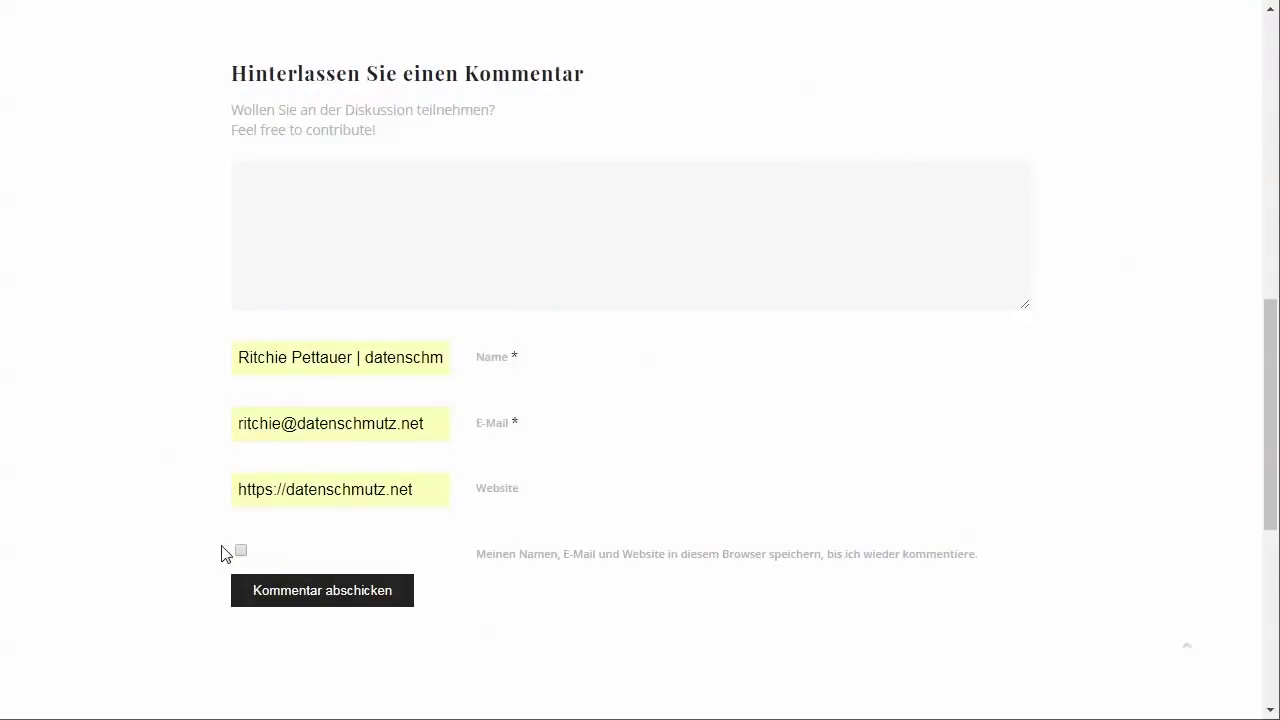
- Highlight the text of the comment form's cookie consent checkbox label
drag(455, 554, 983, 568)
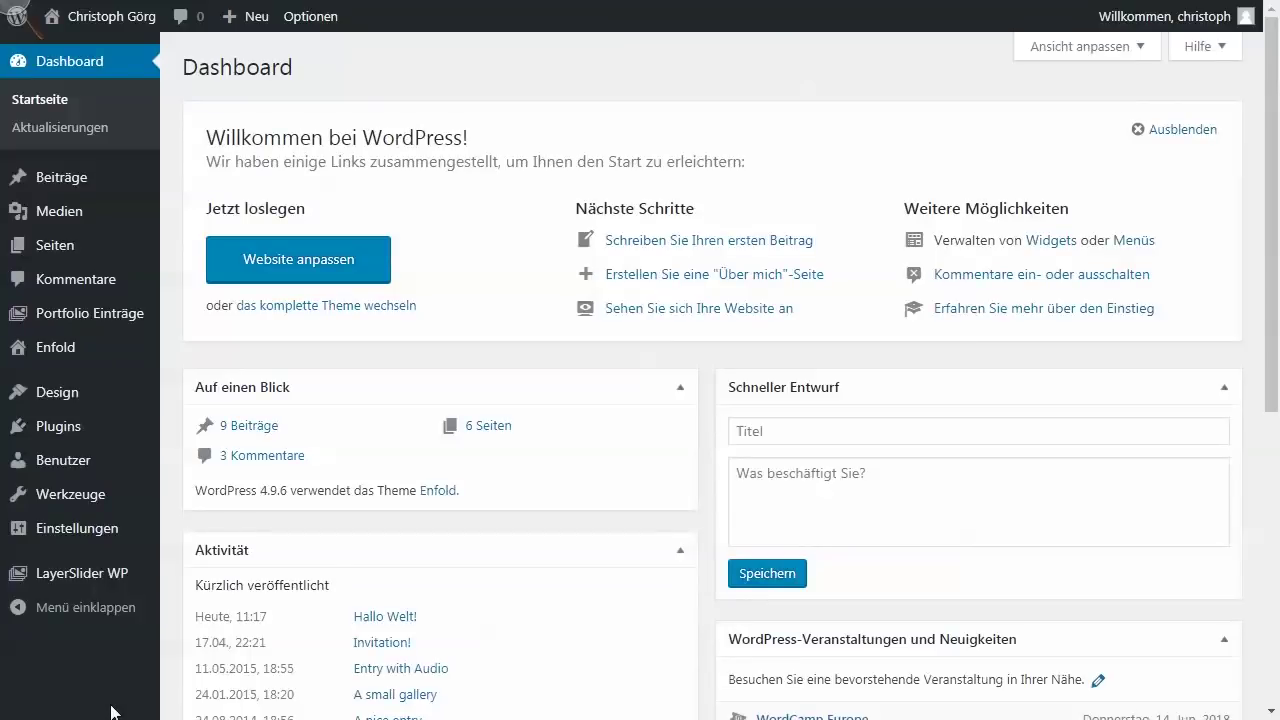
- Go to Werkzeuge > Personenbezogene Daten exportieren from the admin sidebar
mouse_move(82, 496)
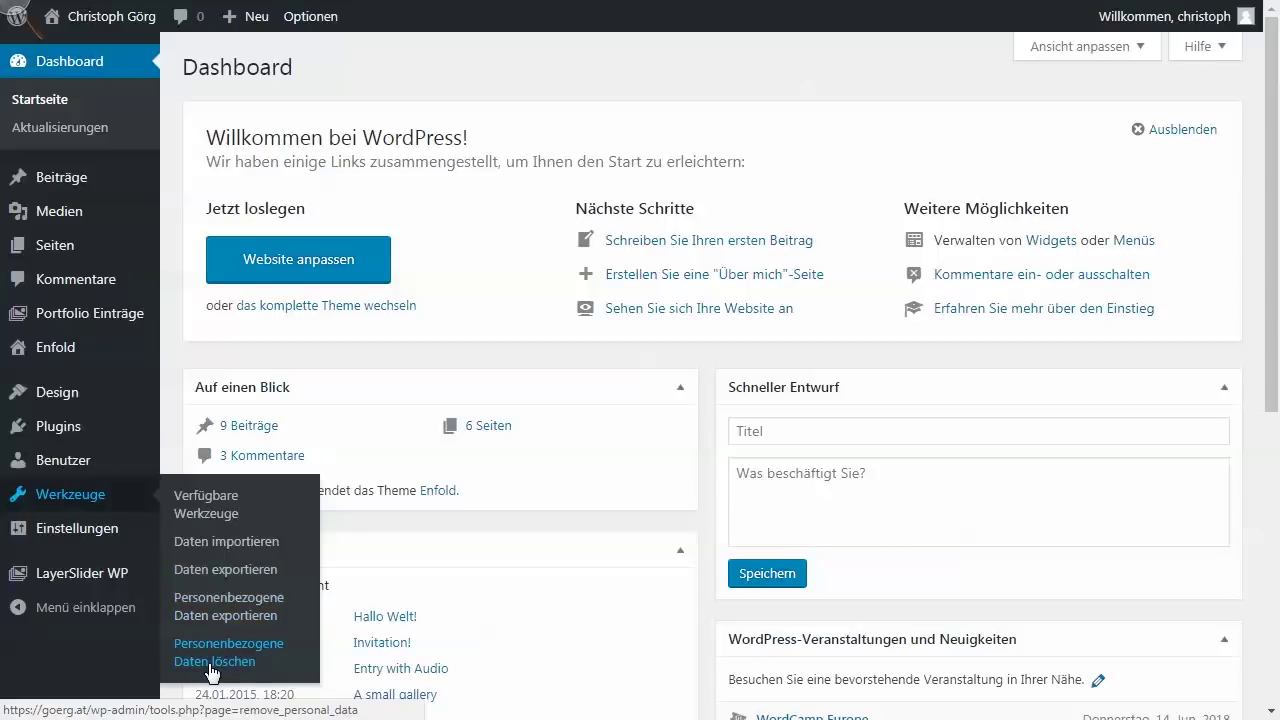
click(211, 597)
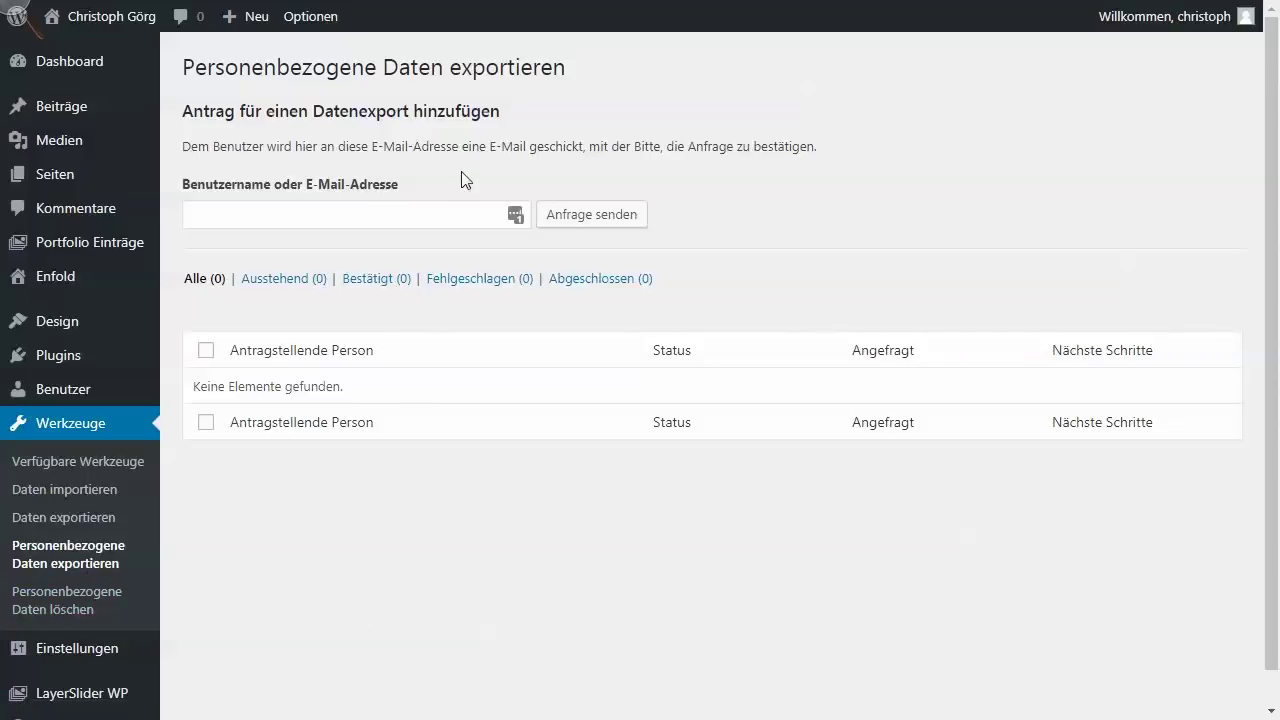
- Submit a personal data export request for the requester's e-mail address
click(354, 213)
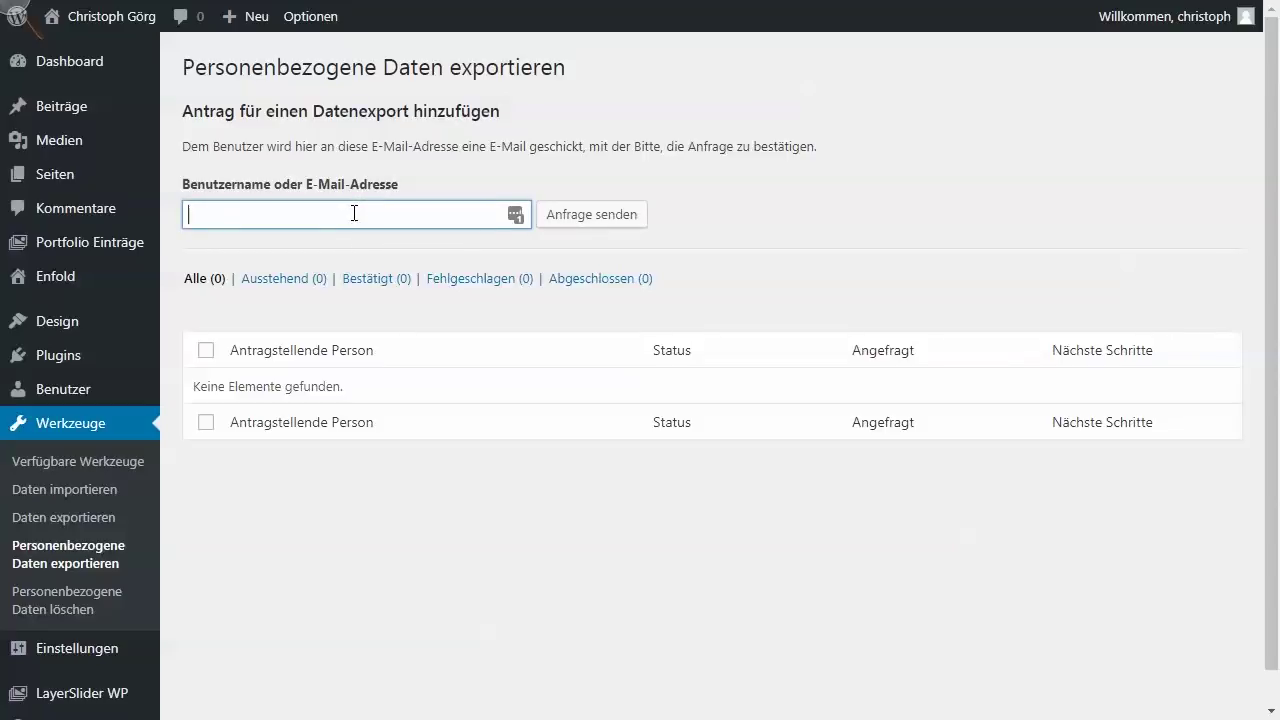
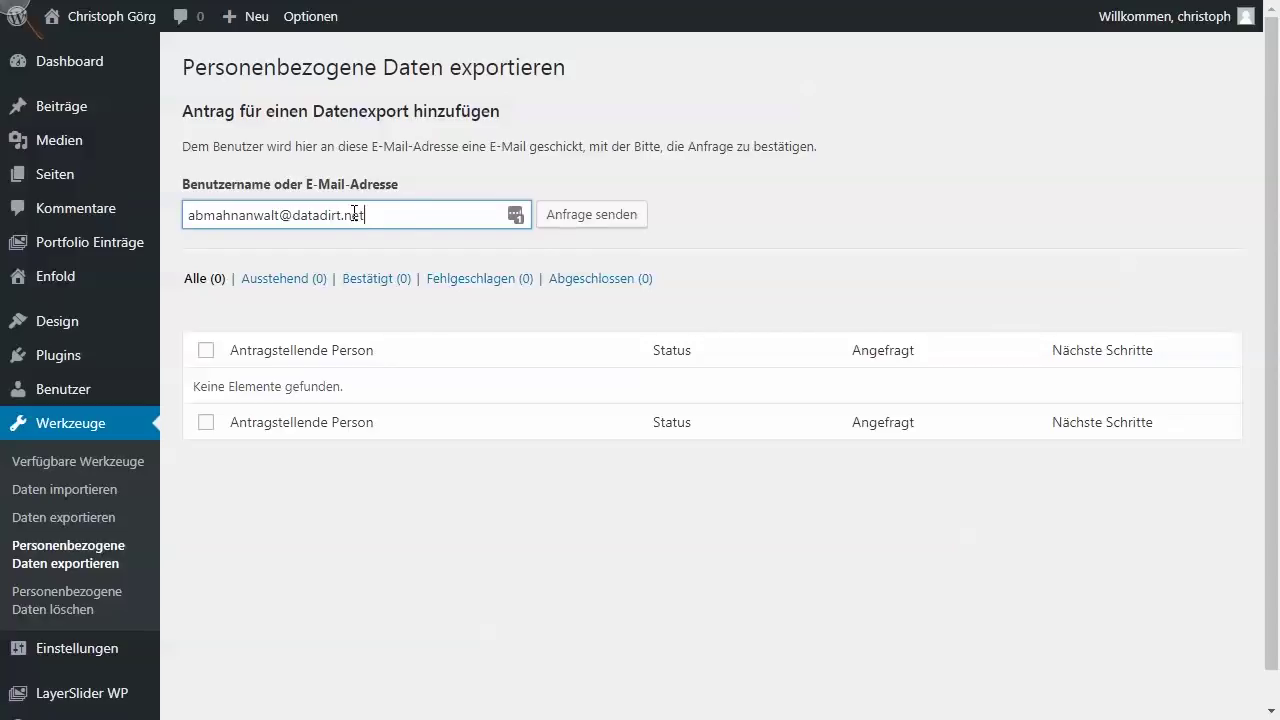
click(607, 222)
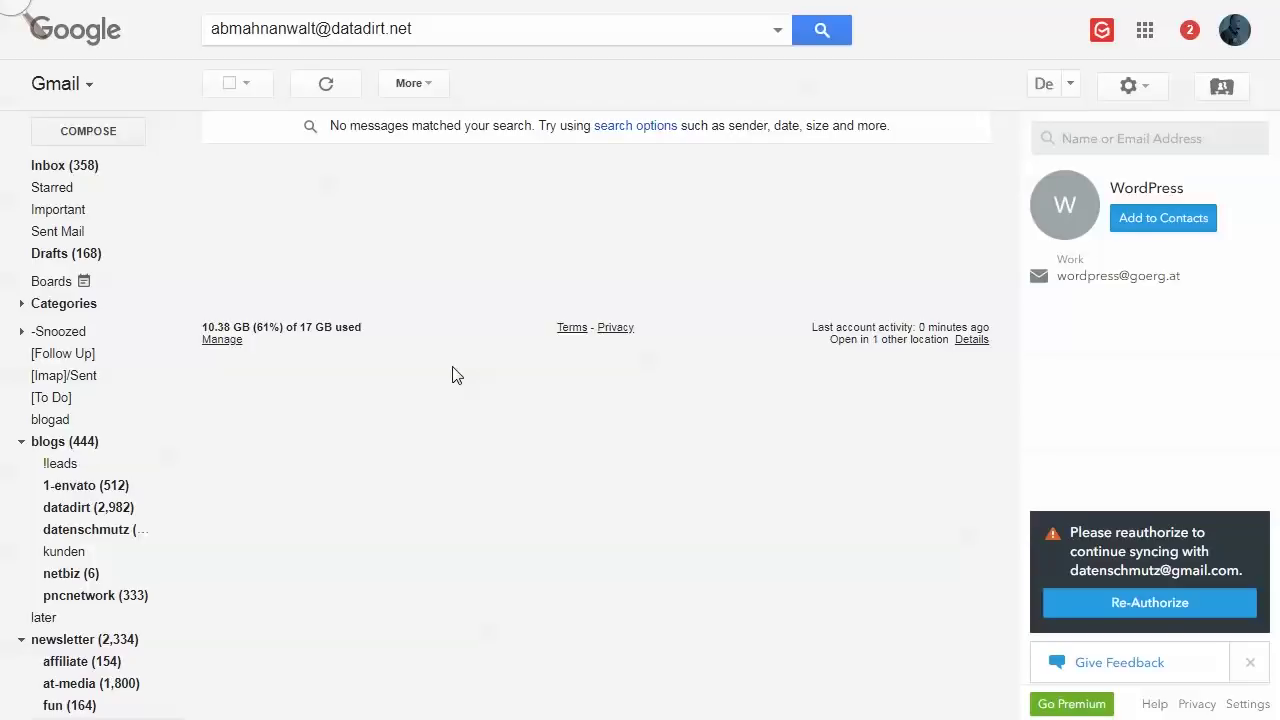
- Find WordPress's 'Aktion bestätigen' e-mail in Gmail spam and confirm the export via its link
key(F5)
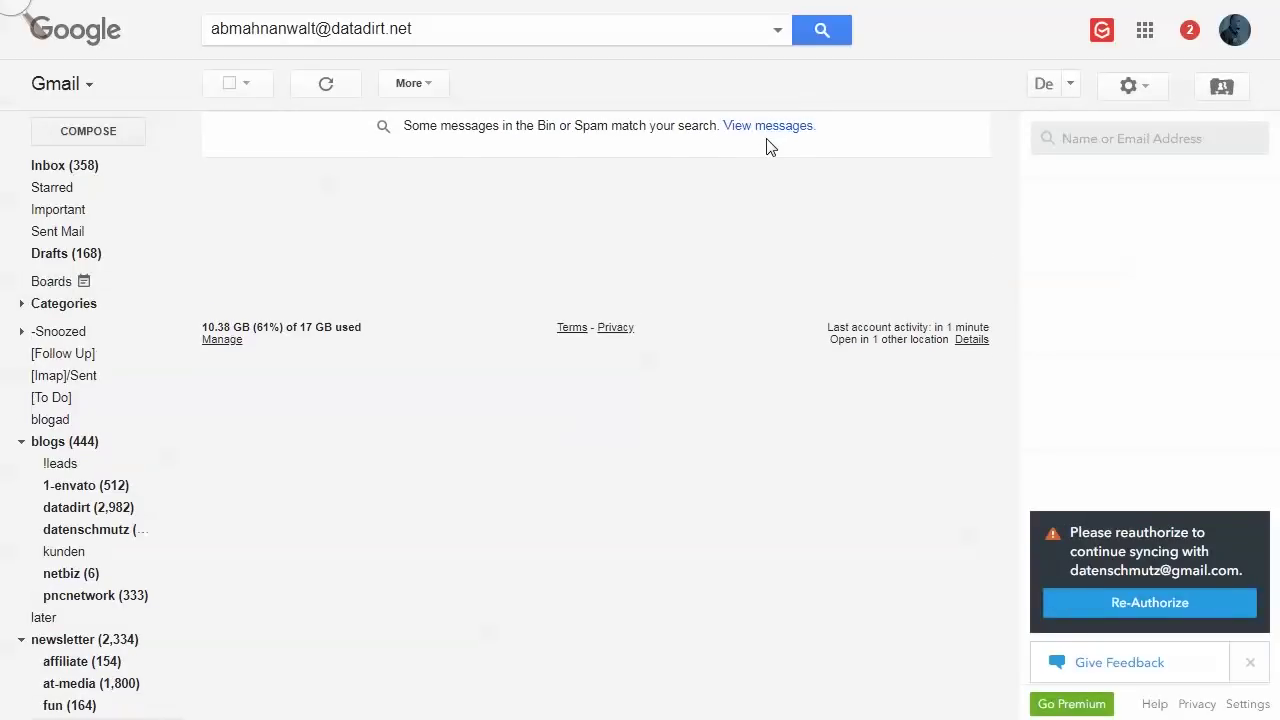
click(766, 126)
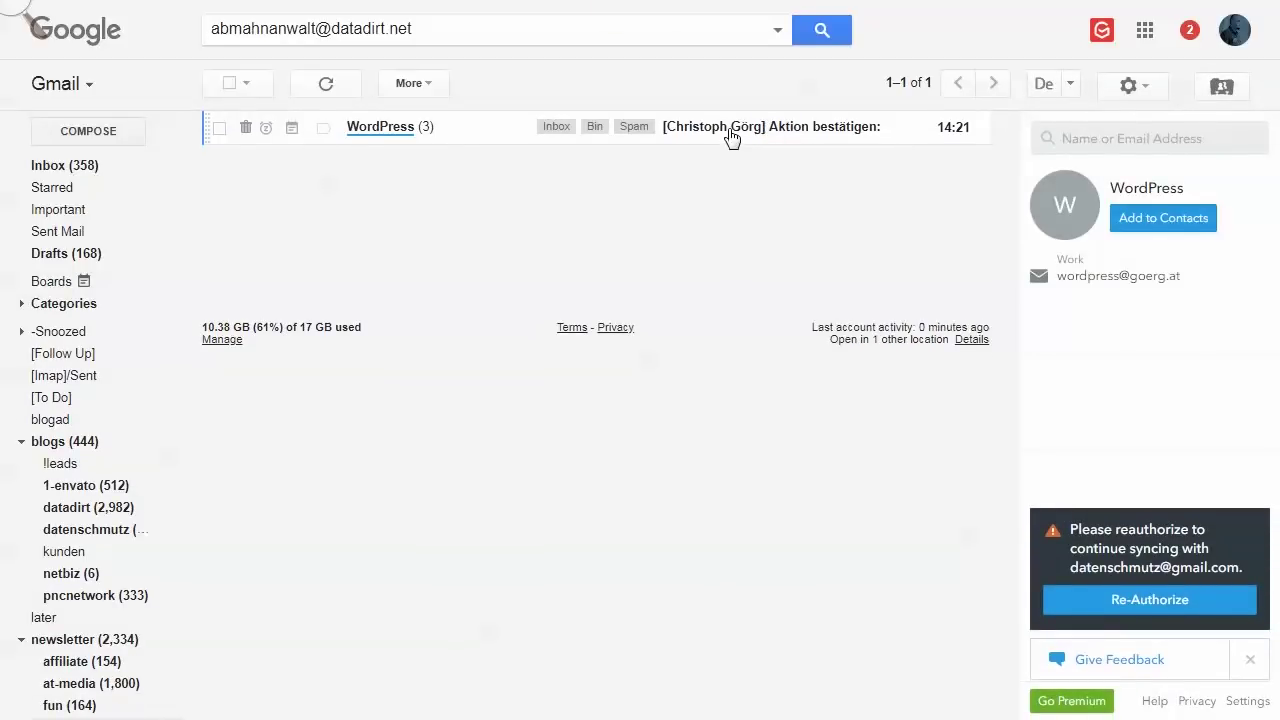
click(731, 138)
scroll(554, 420, down, 2)
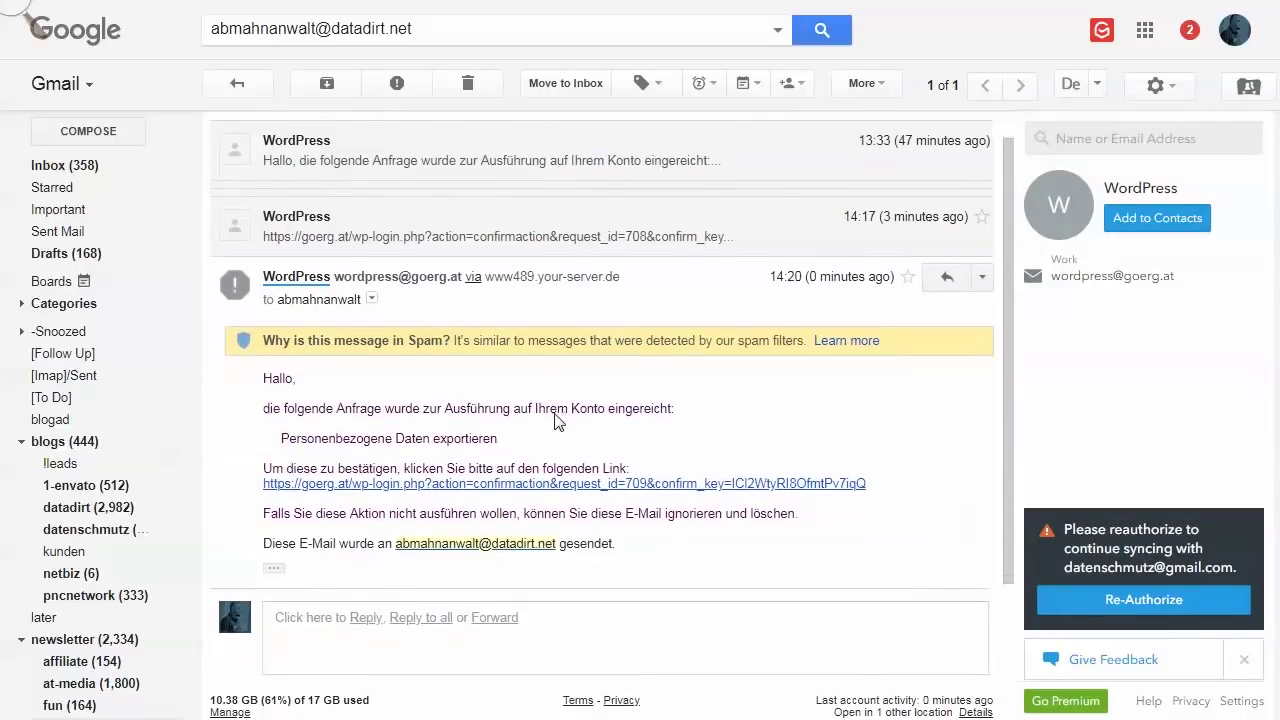
scroll(554, 420, down, 2)
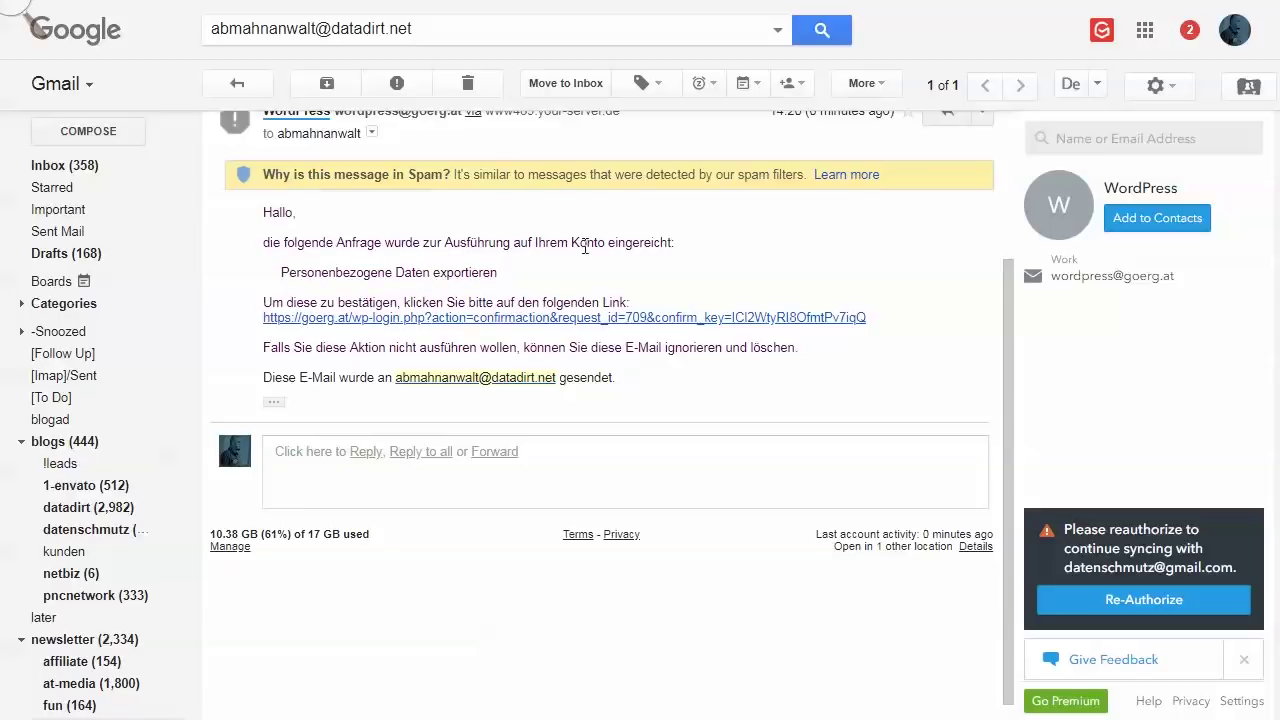
click(467, 318)
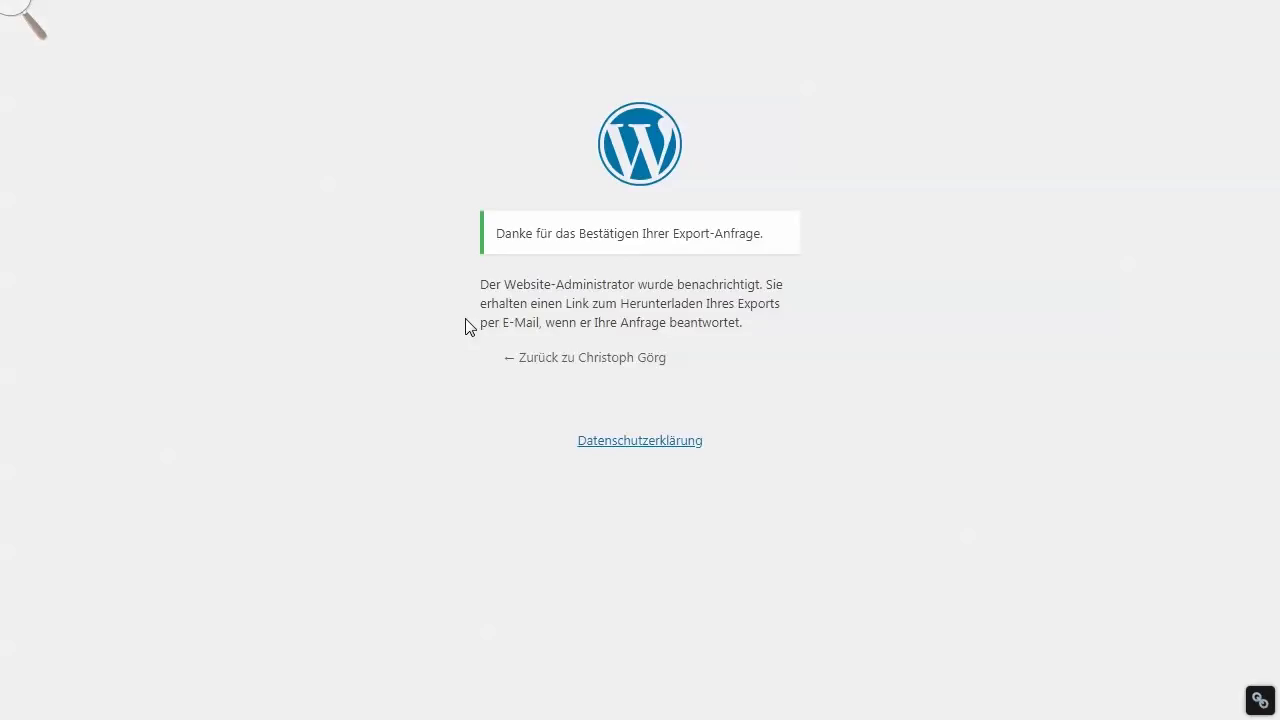
drag(495, 232, 771, 240)
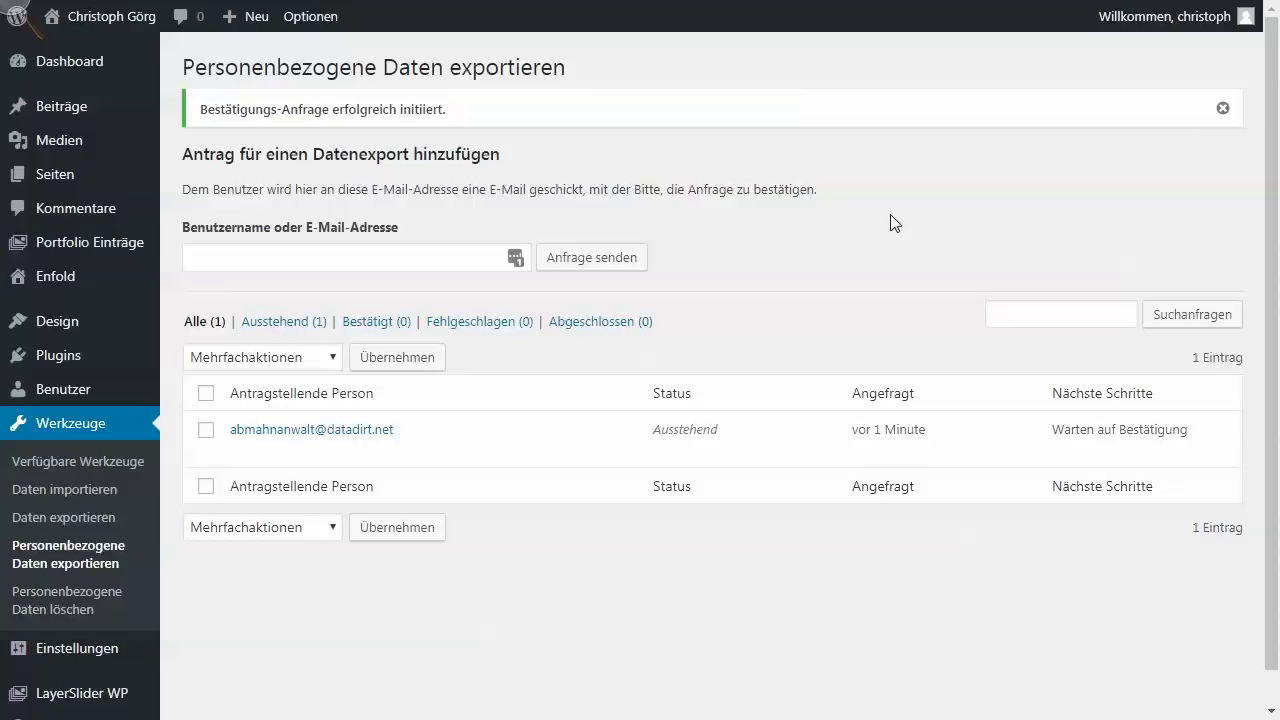
- Reload the export requests, verify the Bestätigt status, and e-mail the data to the requester
key(F5)
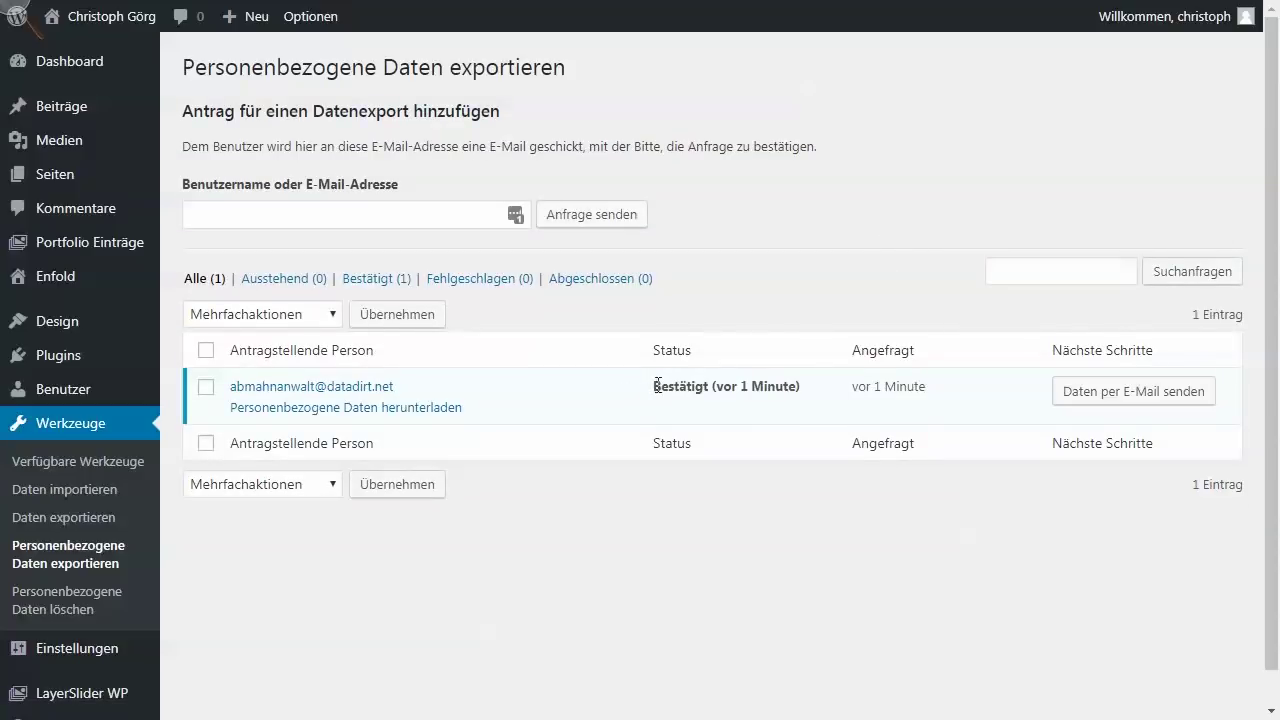
drag(653, 386, 812, 393)
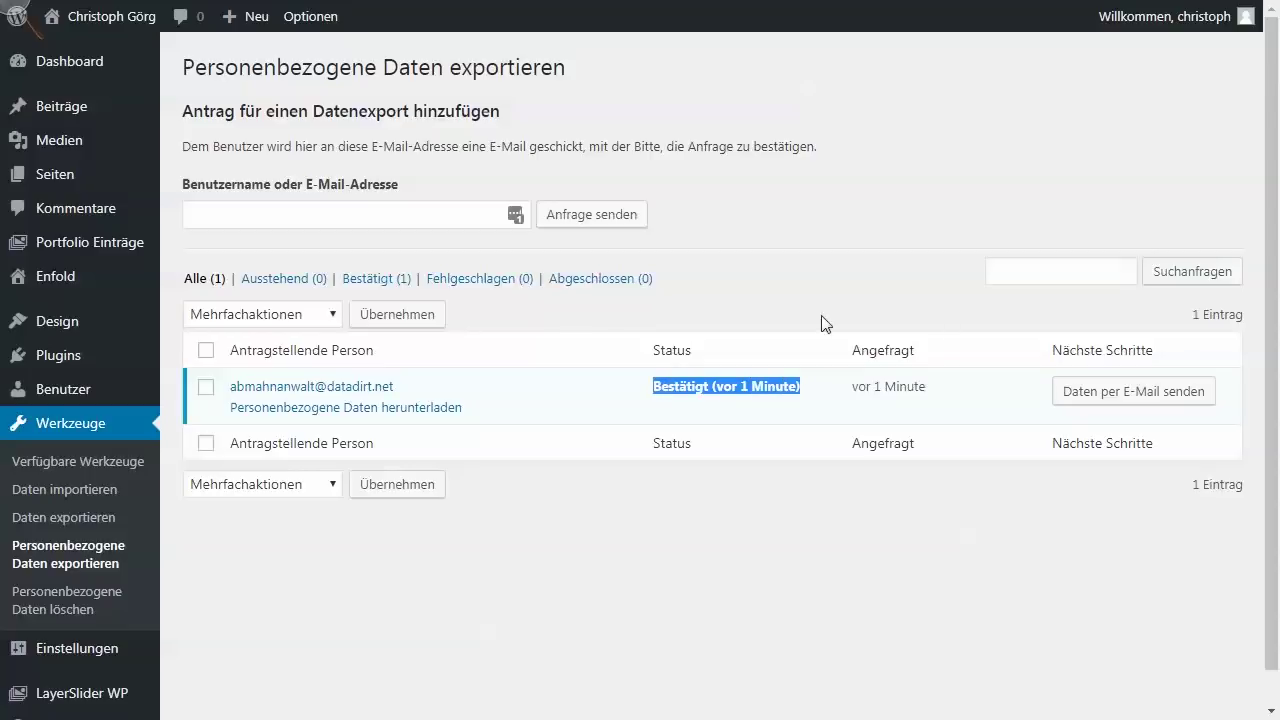
click(830, 266)
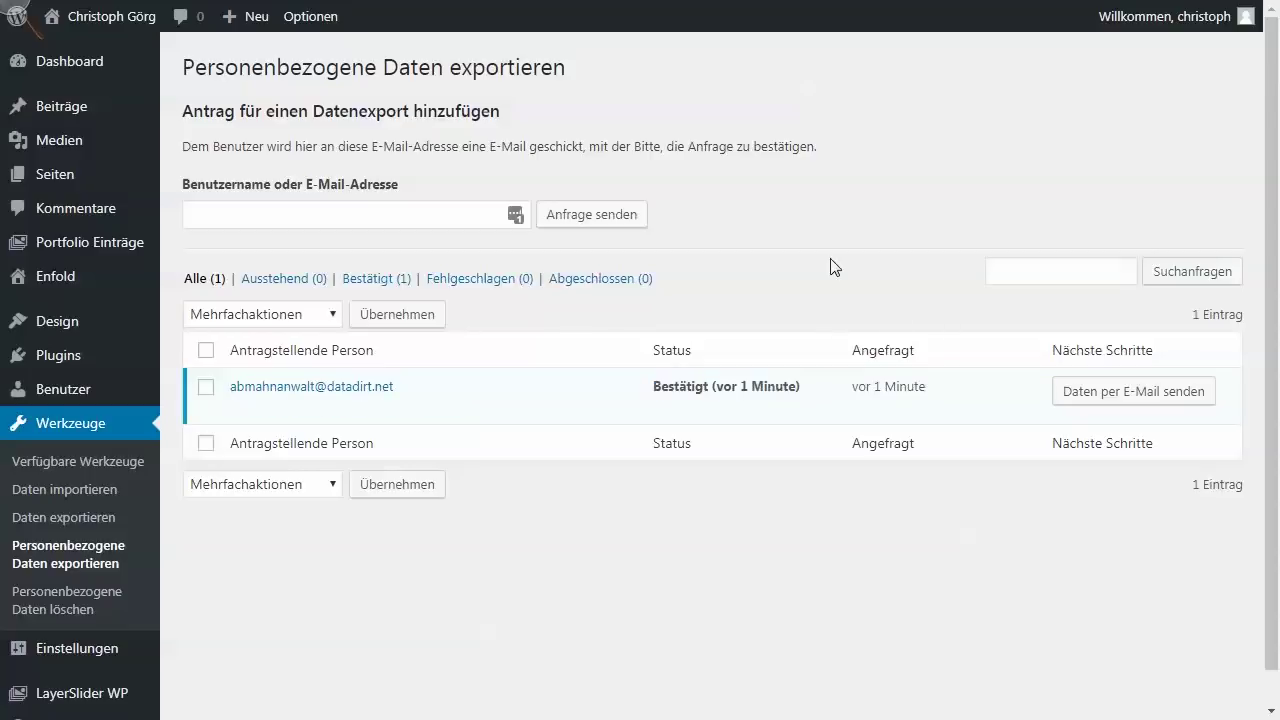
click(1123, 402)
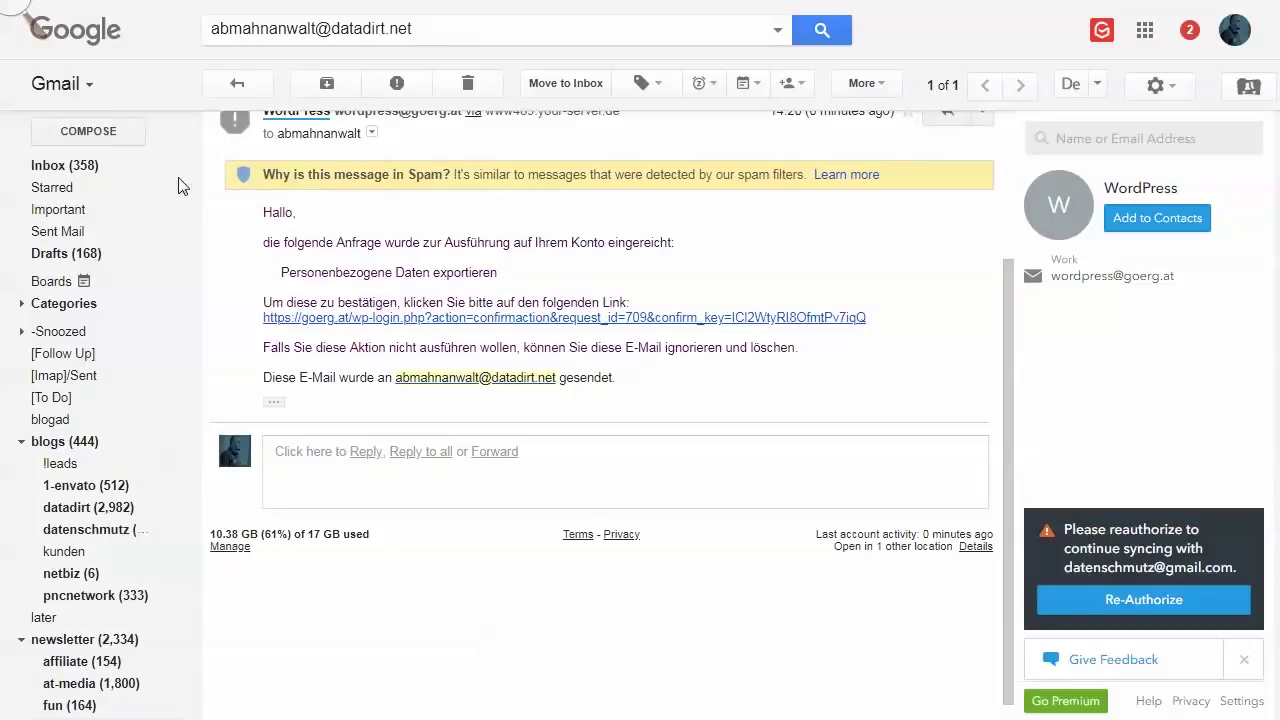
- Search Gmail for mail to the requester, including messages in bin and spam
click(474, 27)
key(Return)
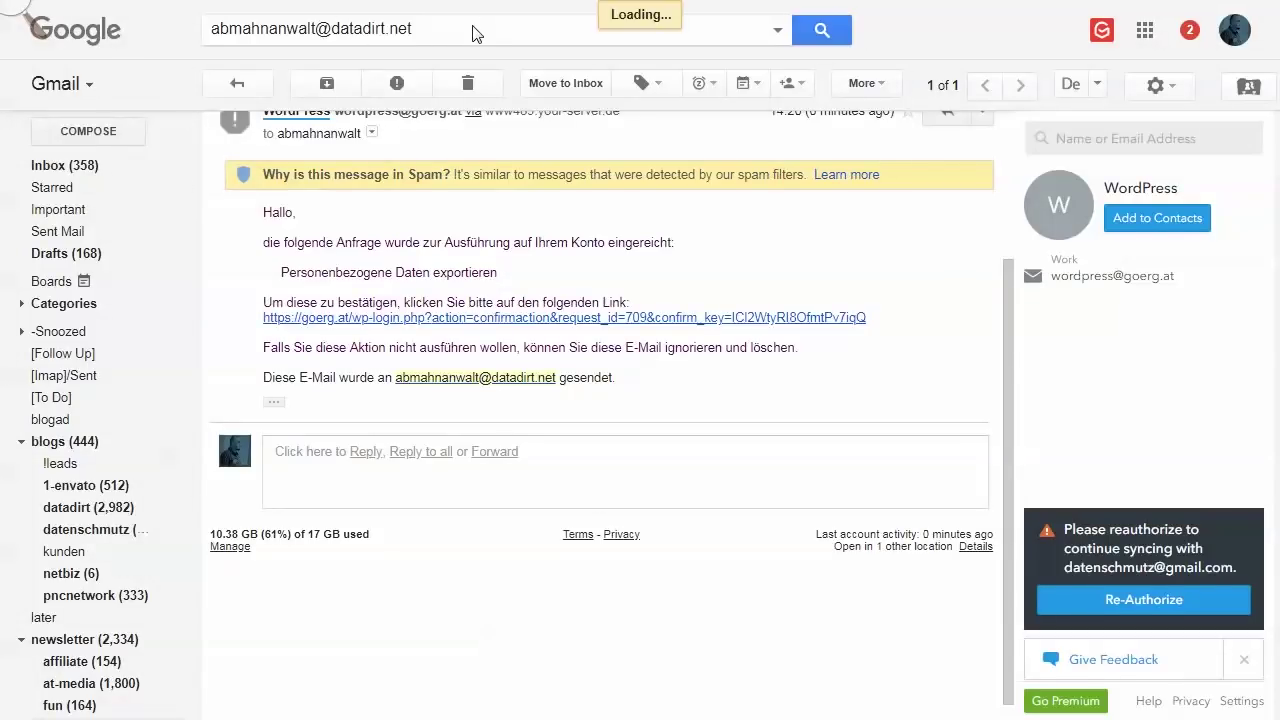
click(810, 126)
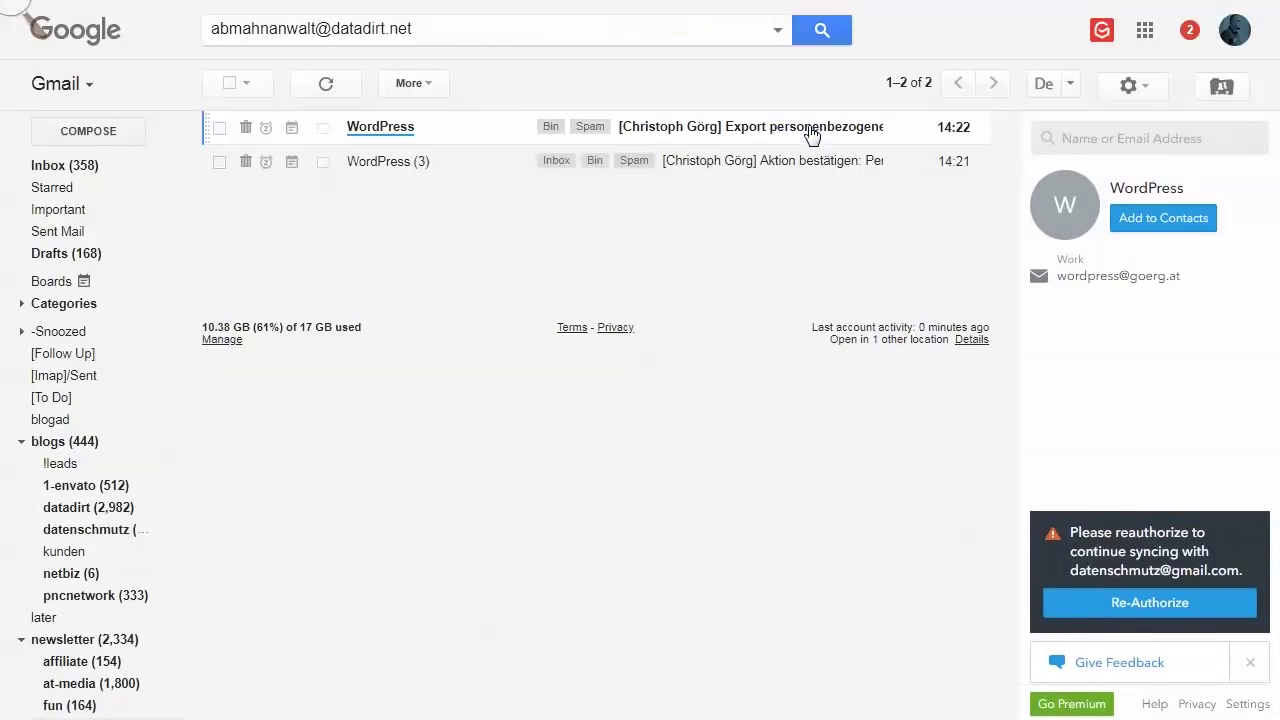
- Open the 'Export personenbezogener Daten' email and save its personal data zip file
click(782, 127)
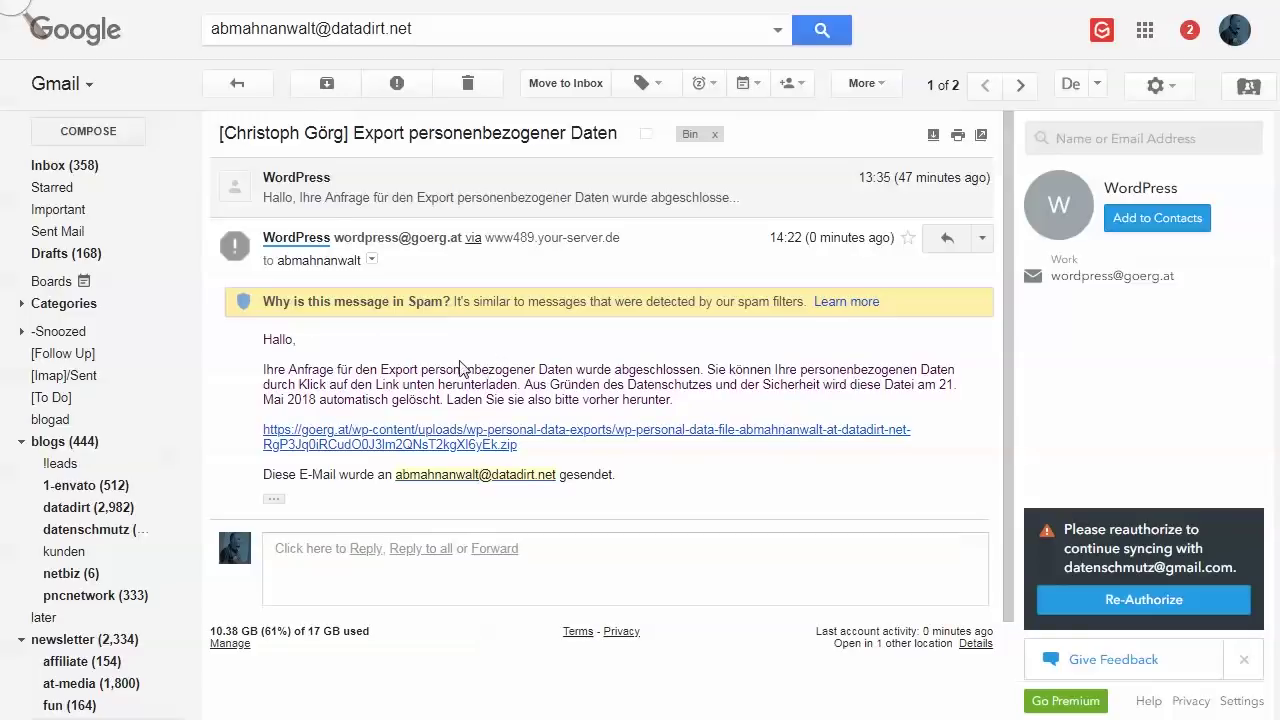
click(378, 440)
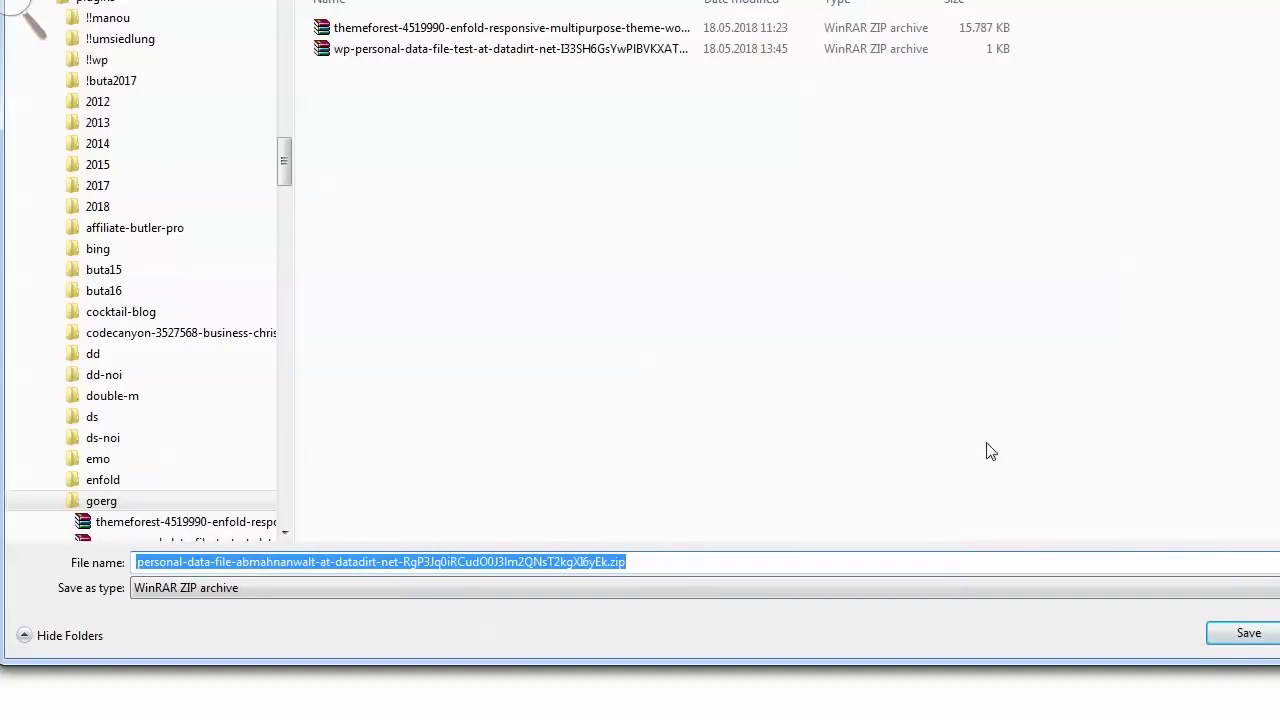
click(1231, 636)
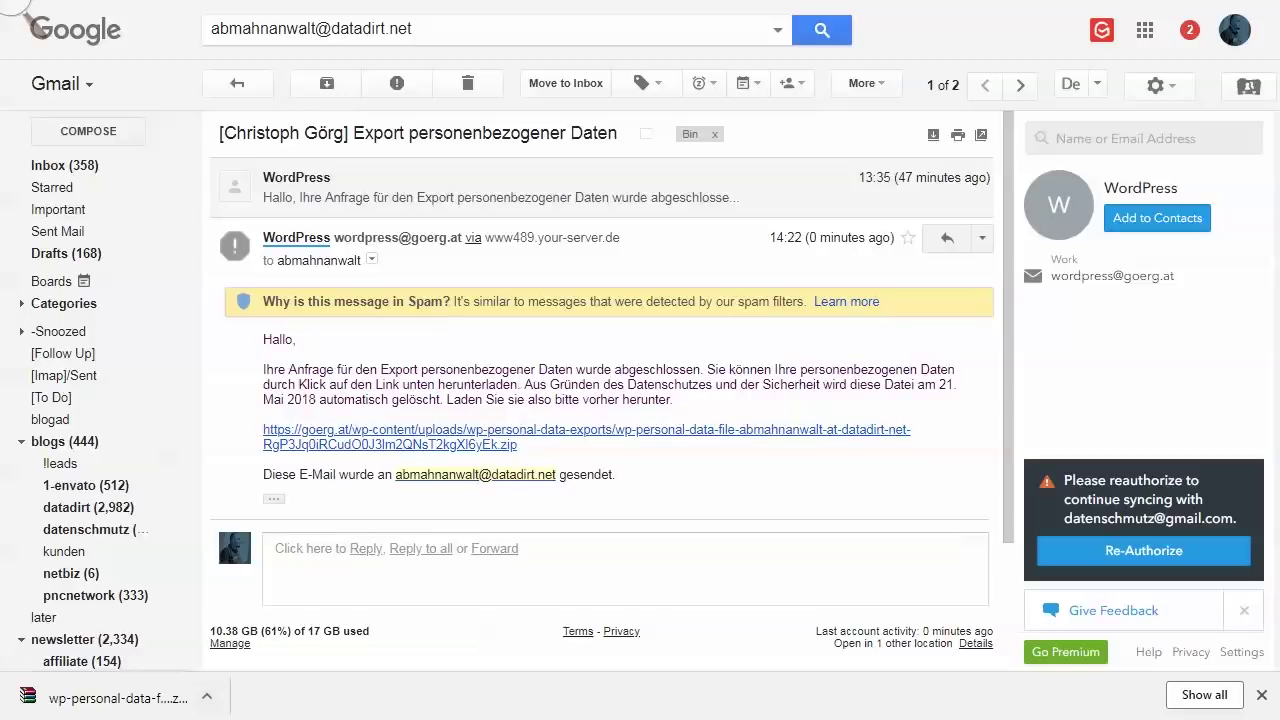
key(ctrl+Tab)
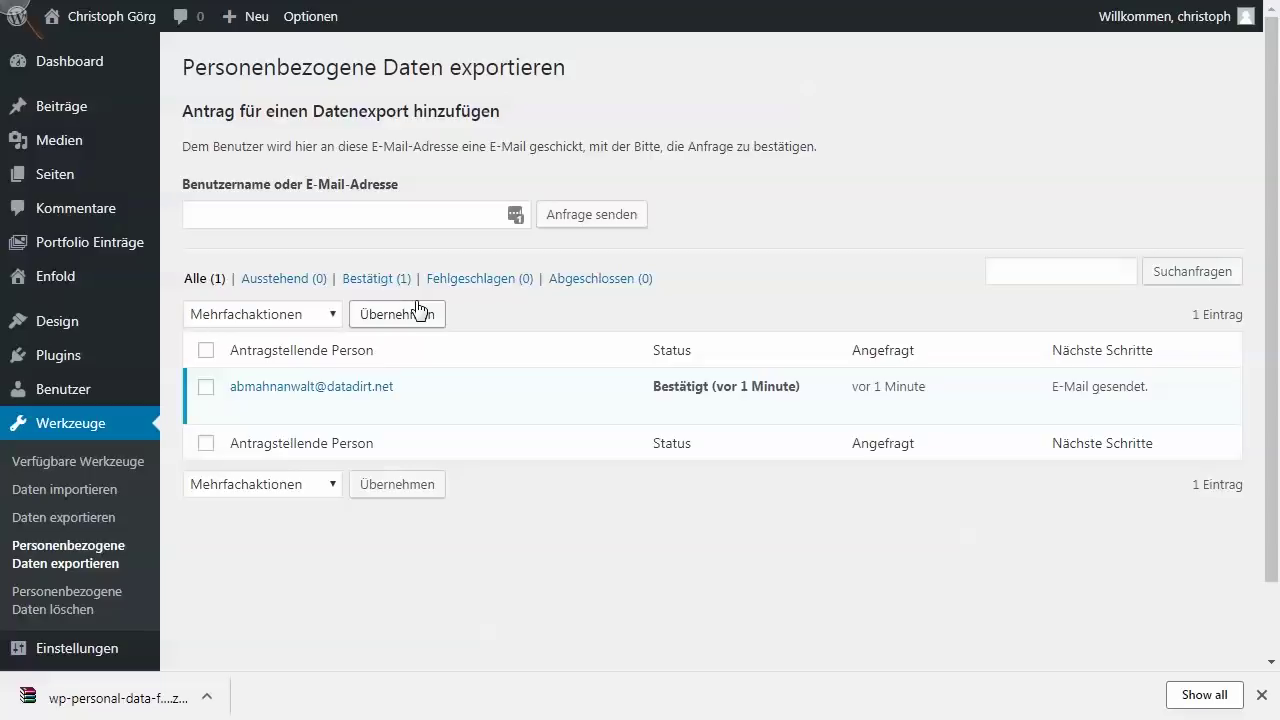
- Go to the 'Personenbezogene Daten löschen' page under Werkzeuge
click(392, 216)
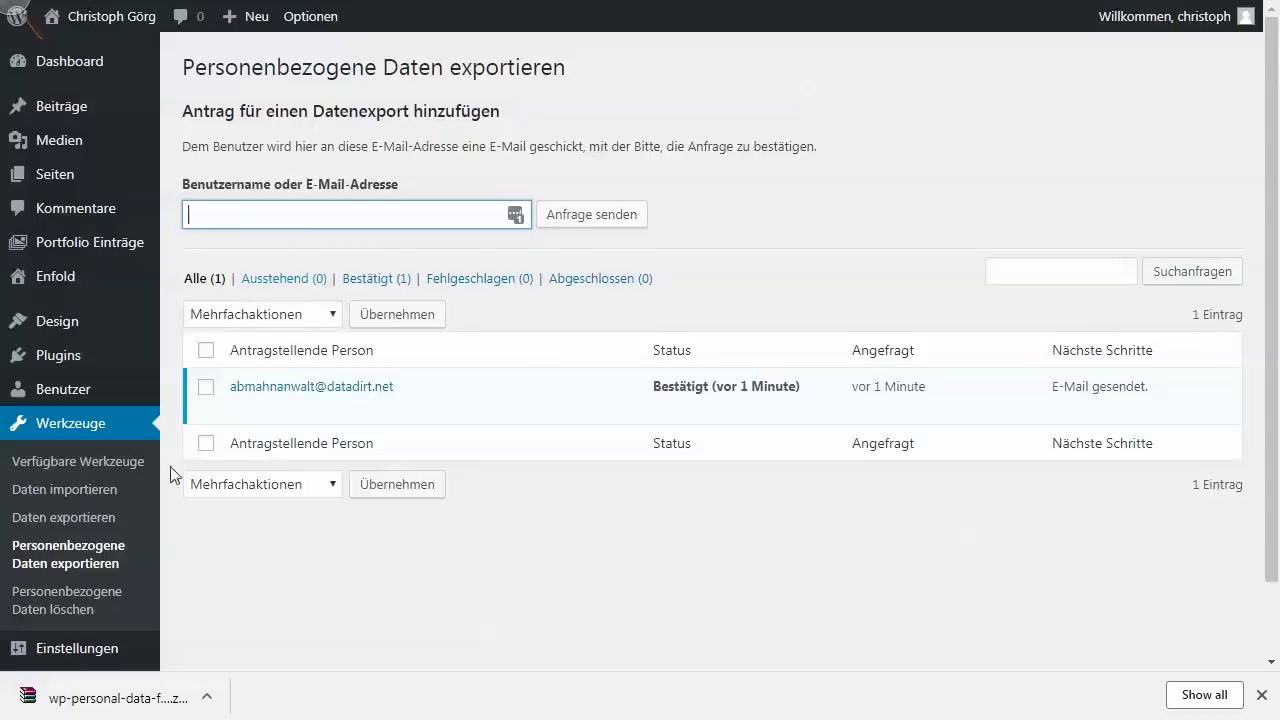
click(86, 604)
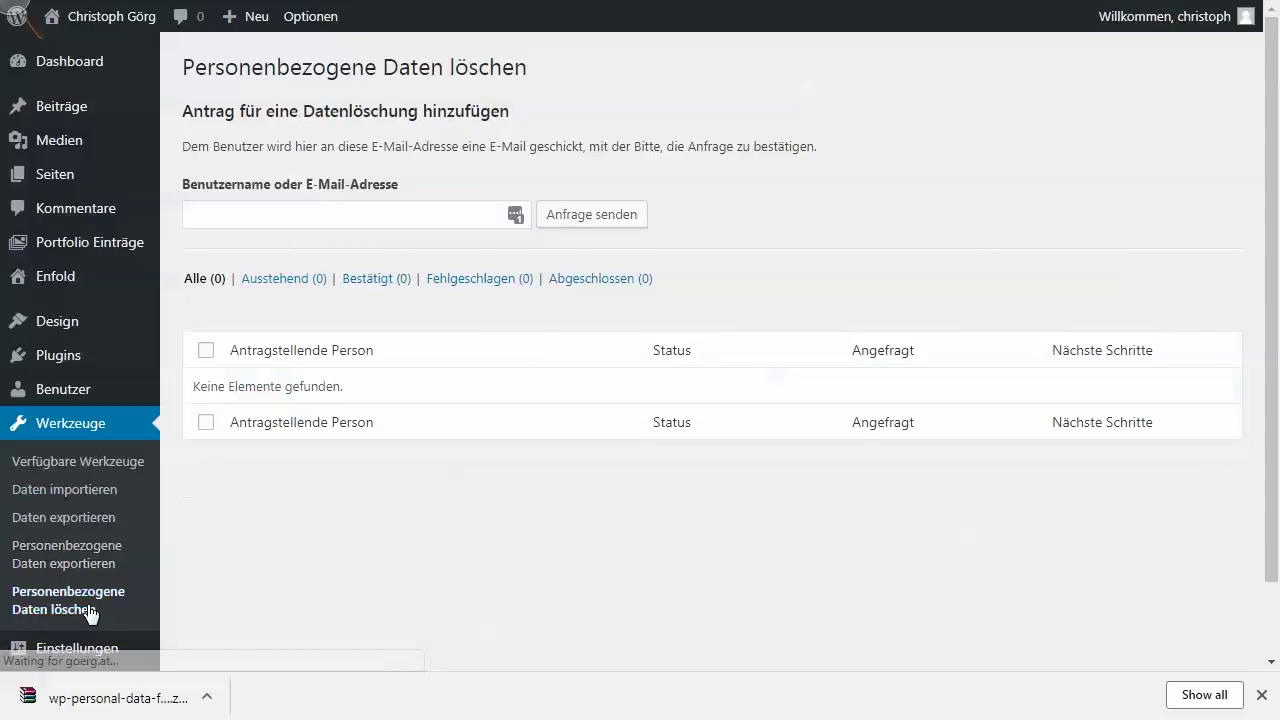
- Enter the requester's e-mail address under 'Benutzername oder E-Mail-Adresse' and send the erasure request
click(366, 218)
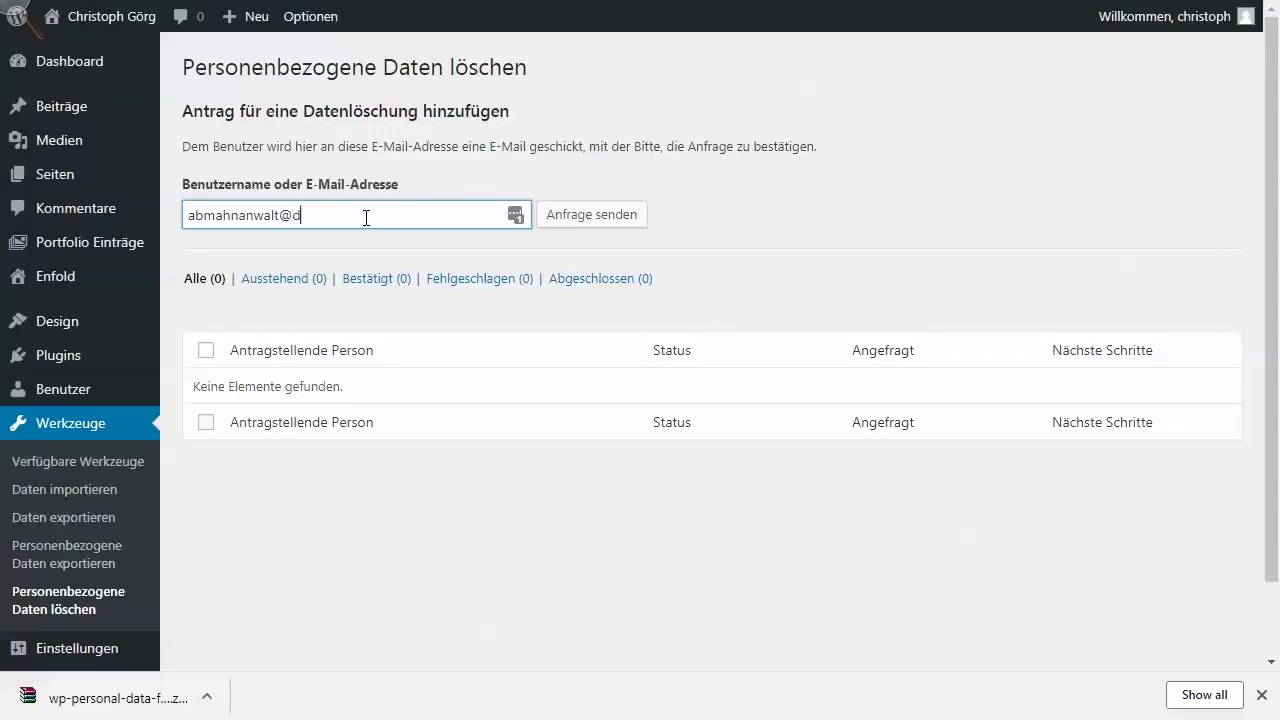
click(632, 216)
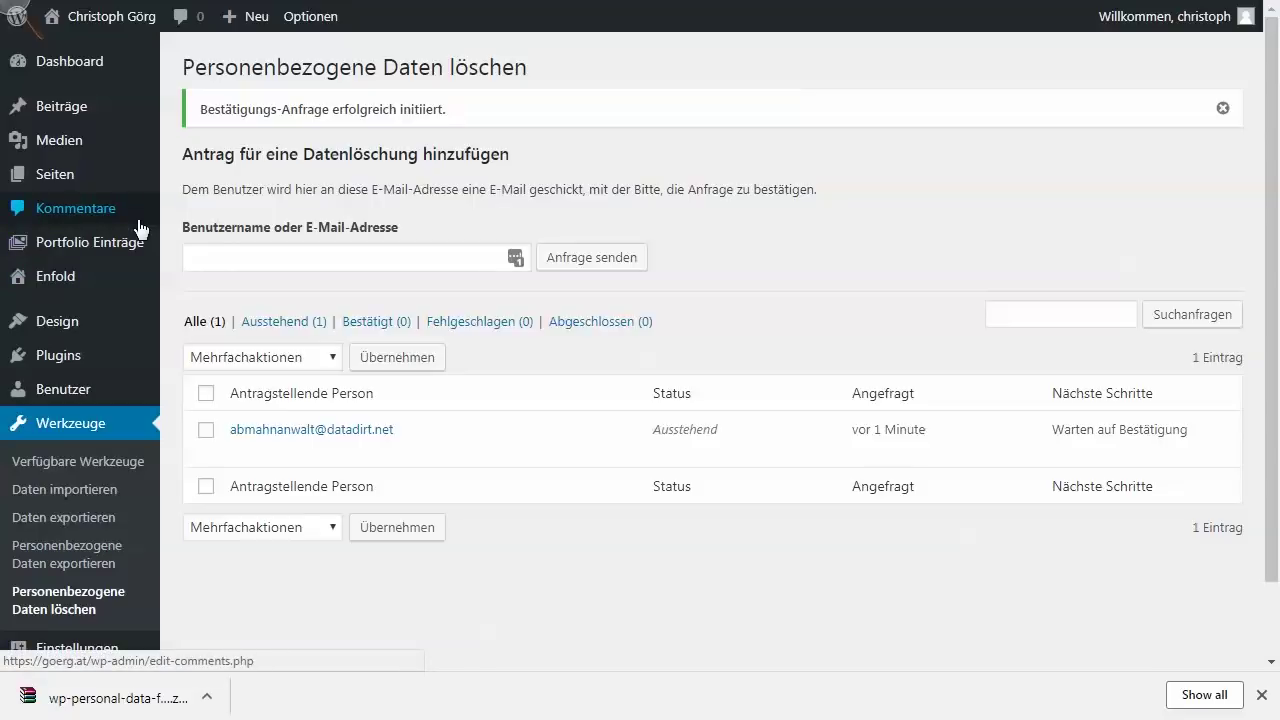
mouse_move(89, 71)
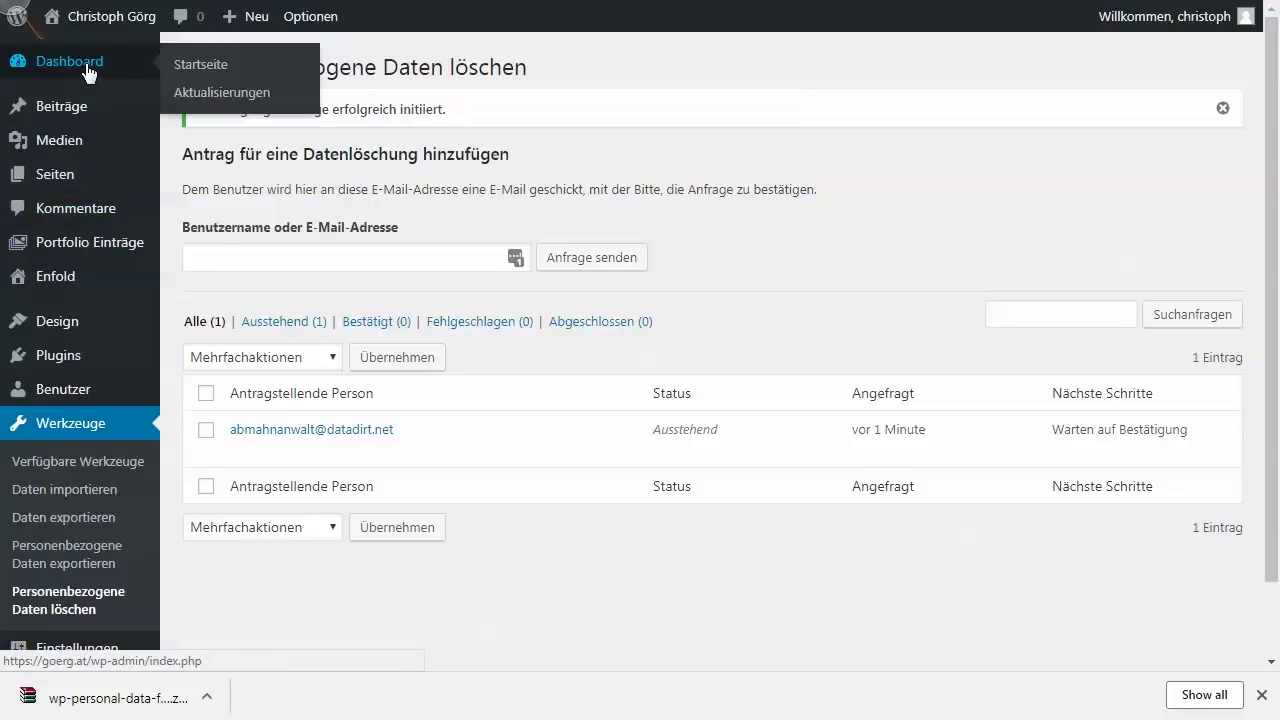